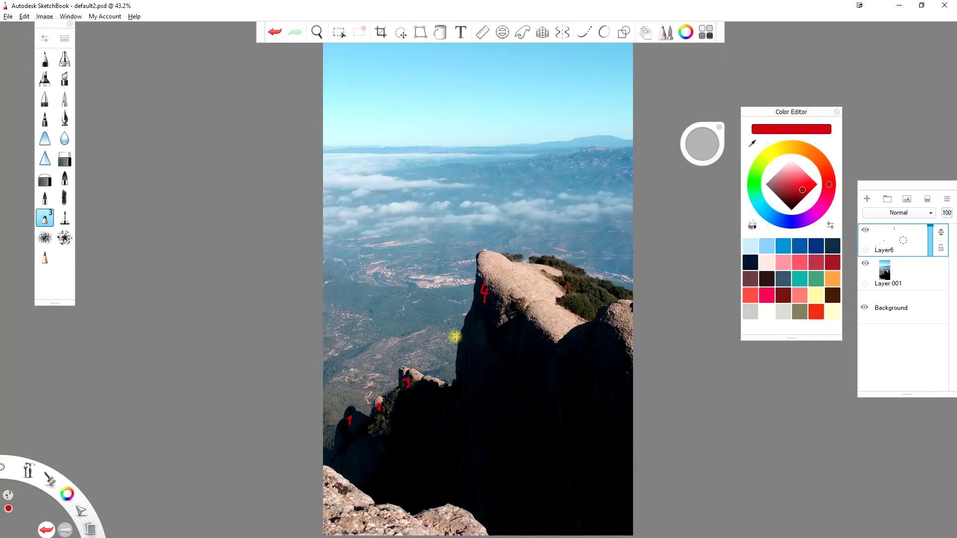
Clear the red peak numbers and sketch a large red hoop with net at the cliff tip plus small hoops on the three lower peaks.
left_click(916, 256)
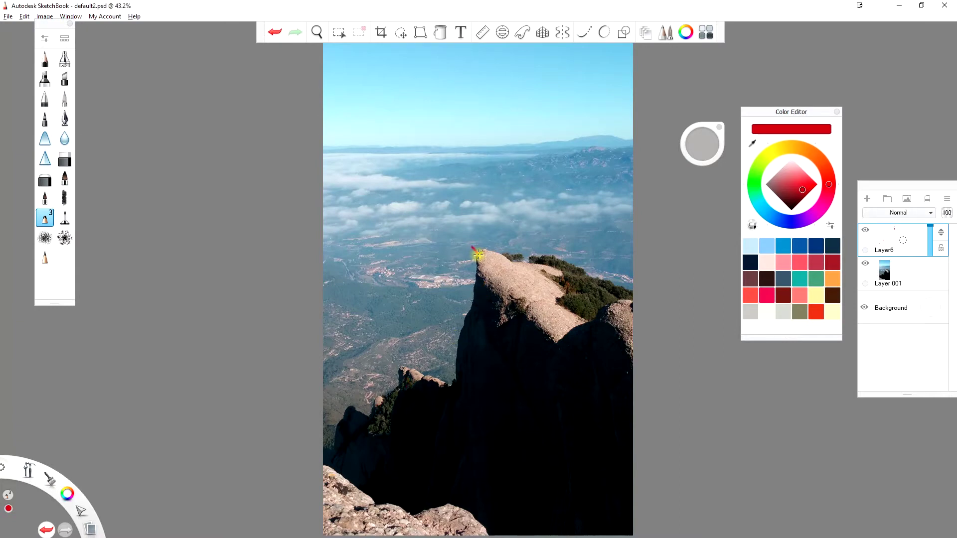
mouse_move(451, 242)
left_mouse_down()
mouse_move(467, 263)
mouse_move(478, 240)
mouse_move(454, 252)
mouse_move(473, 264)
left_mouse_up()
left_click_drag(393, 374, 403, 369)
left_click_drag(371, 400, 349, 405)
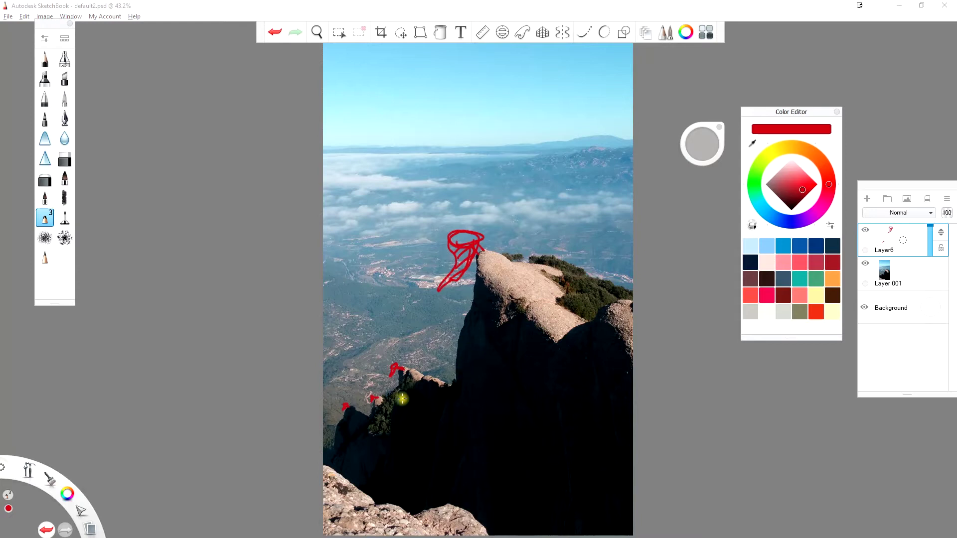
On a new layer, sketch a large red ball in the lower foreground with two hands and forearms holding it.
left_click_drag(450, 421, 369, 433)
left_click(275, 32)
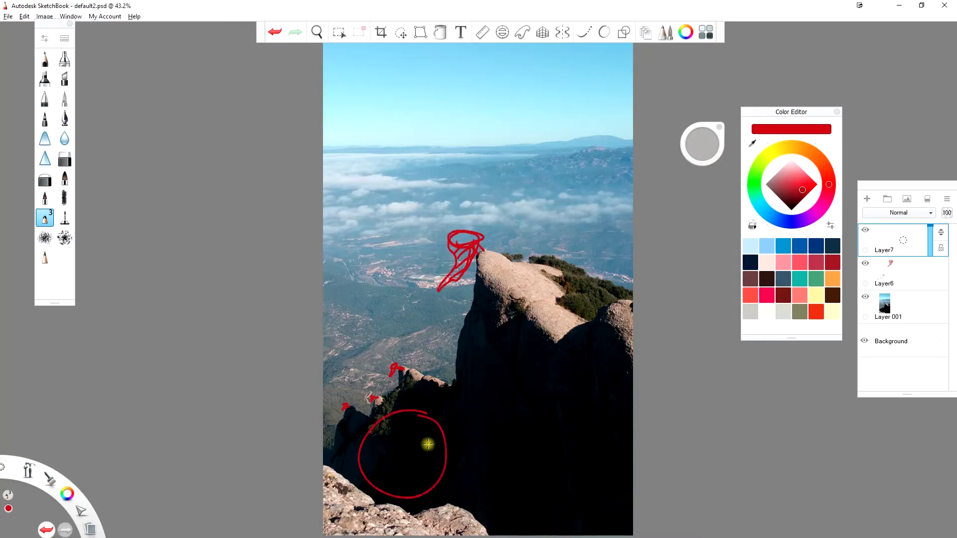
left_click_drag(357, 480, 323, 502)
mouse_move(332, 532)
left_mouse_down()
mouse_move(374, 472)
mouse_move(359, 470)
mouse_move(373, 484)
mouse_move(447, 469)
mouse_move(451, 522)
left_mouse_up()
left_click_drag(448, 479, 474, 510)
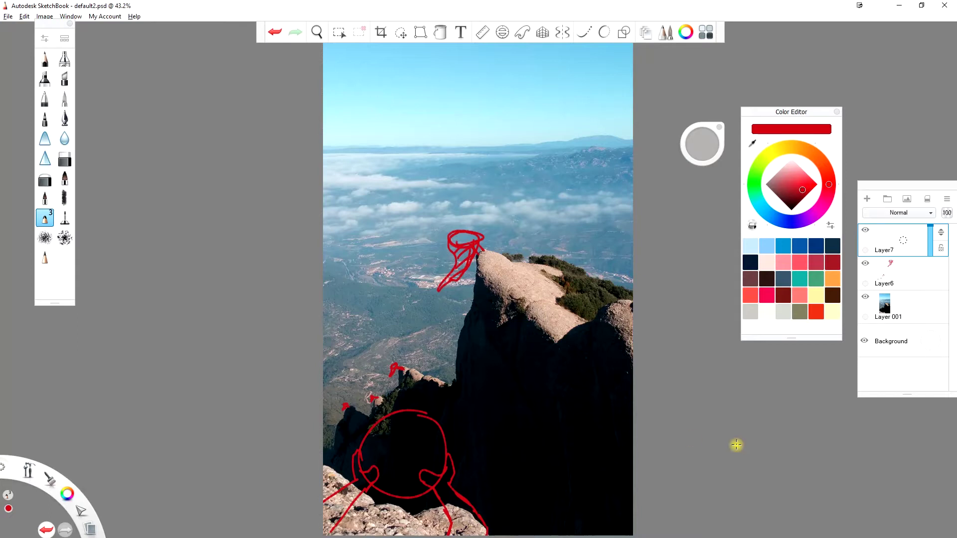
Sketch the crossing and curved basketball seams inside the red ball outline.
mouse_move(397, 496)
left_mouse_down()
mouse_move(412, 414)
mouse_move(281, 251)
left_mouse_up()
key("space")
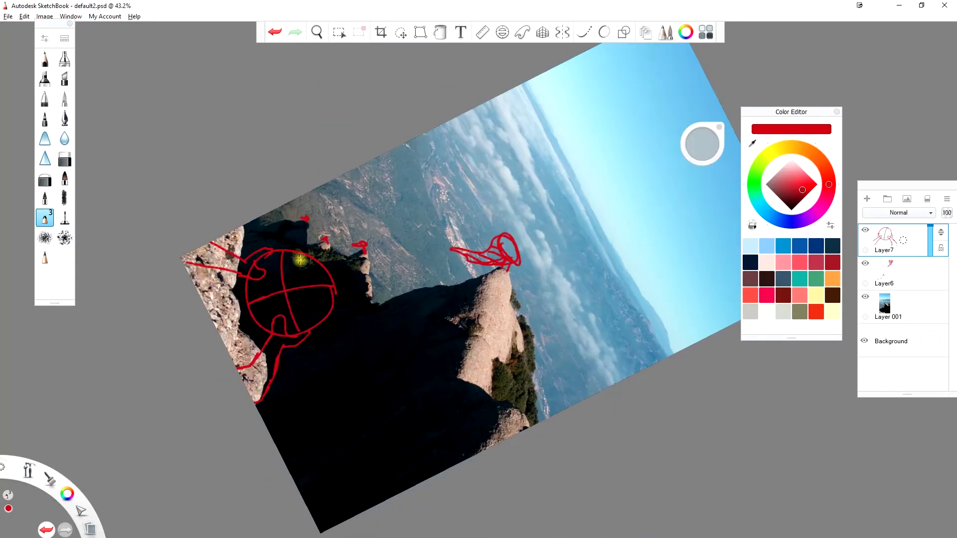
left_click_drag(298, 283, 302, 294)
mouse_move(270, 290)
left_mouse_down()
mouse_move(272, 302)
mouse_move(332, 309)
mouse_move(273, 320)
mouse_move(265, 280)
left_mouse_up()
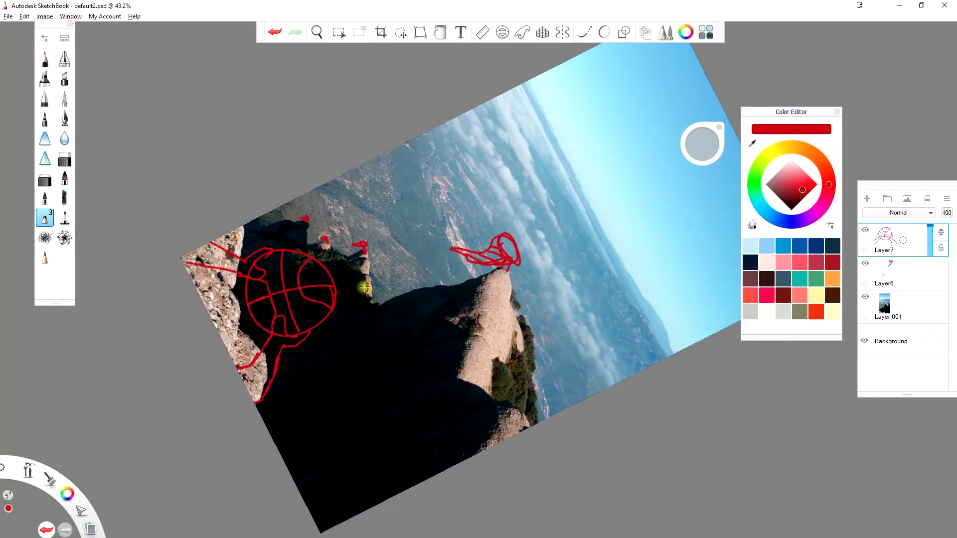
key("Home")
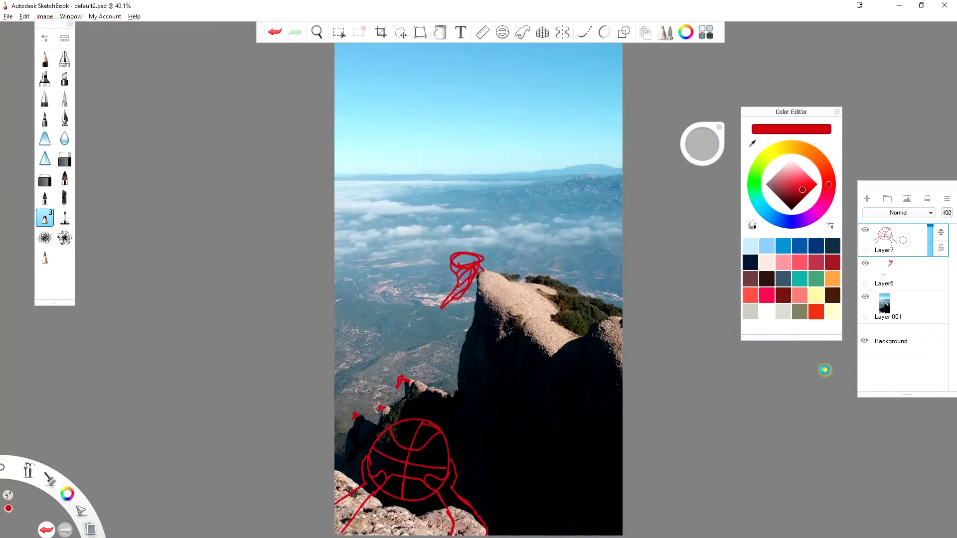
Add a new layer on top and lower the opacity of the two red sketch layers, Layer7 and Layer6.
left_click(867, 199)
left_click(907, 272)
left_click_drag(930, 260, 931, 315)
left_click(908, 306)
left_click(908, 237)
left_click(289, 309)
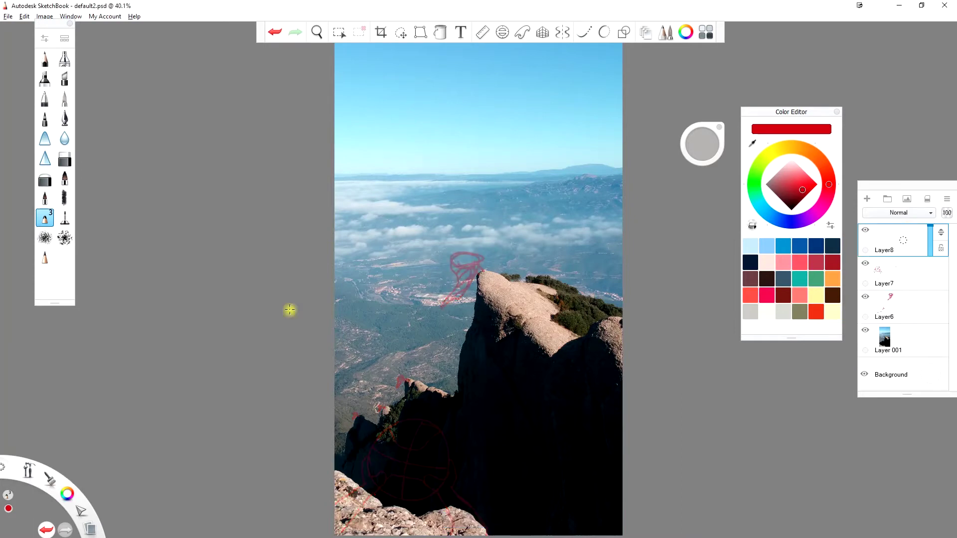
Paint a solid orange ball over the faded ball sketch on Layer8.
left_click(815, 156)
left_click(808, 178)
left_click(827, 173)
left_click(820, 161)
left_click_drag(803, 184, 808, 184)
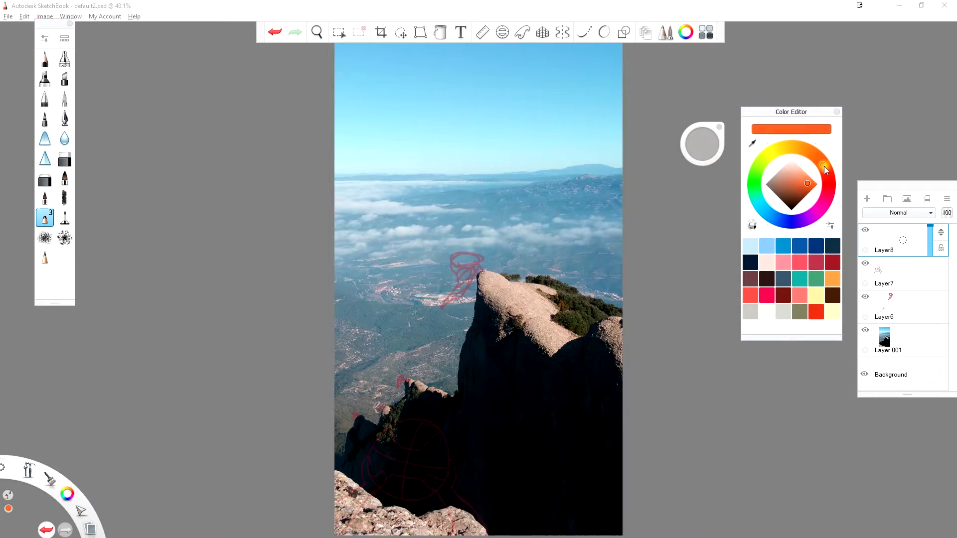
left_click(65, 98)
mouse_move(389, 468)
left_mouse_down()
mouse_move(379, 459)
mouse_move(390, 466)
mouse_move(427, 449)
mouse_move(428, 464)
mouse_move(456, 439)
left_mouse_up()
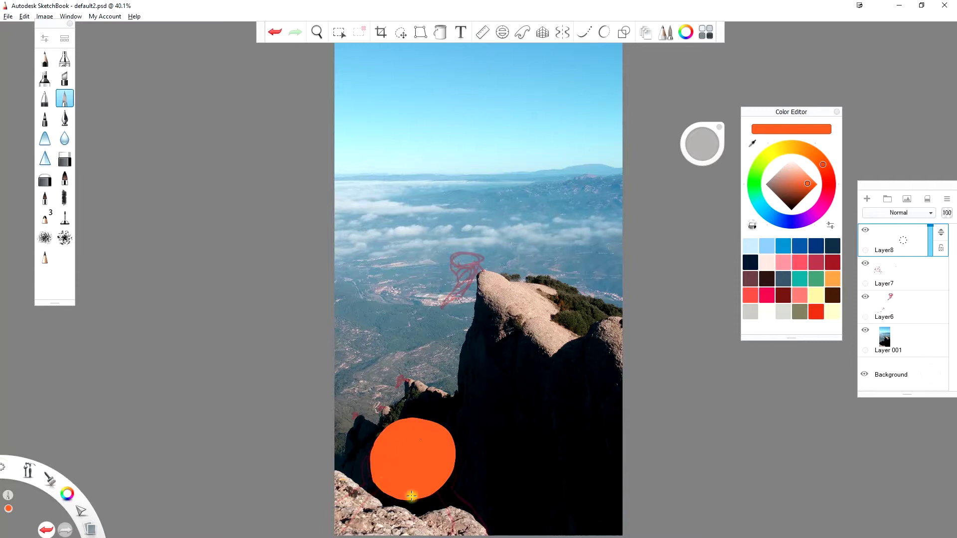
Add a new layer and paint both hands and forearms around the ball in solid light peach.
left_click(868, 199)
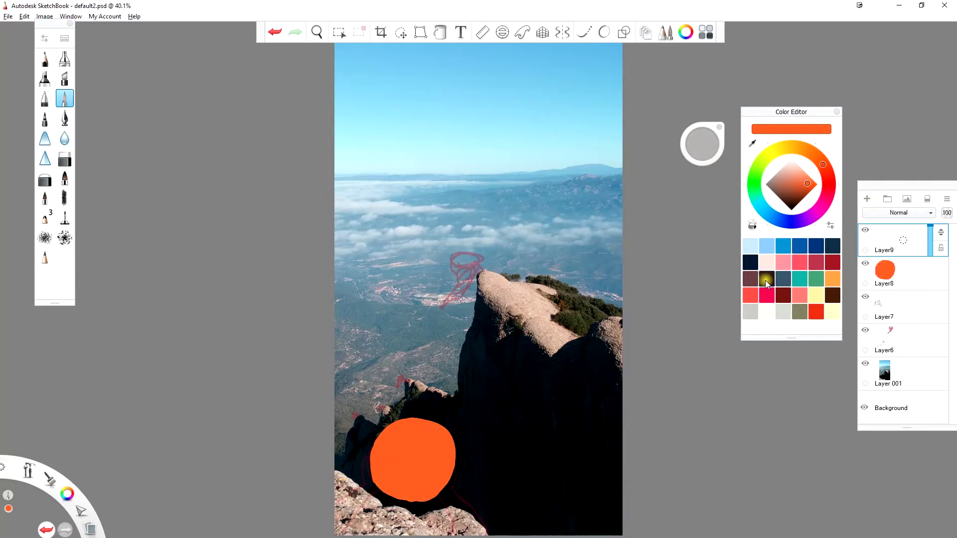
left_click(804, 148)
left_click(796, 172)
mouse_move(364, 490)
left_mouse_down()
mouse_move(330, 518)
mouse_move(380, 470)
left_mouse_up()
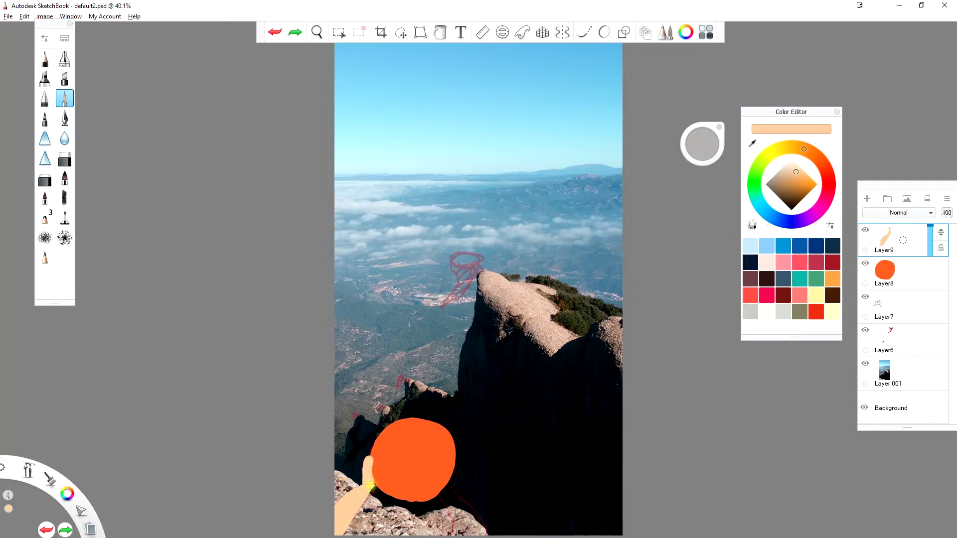
mouse_move(437, 492)
left_mouse_down()
mouse_move(444, 481)
mouse_move(444, 490)
left_mouse_up()
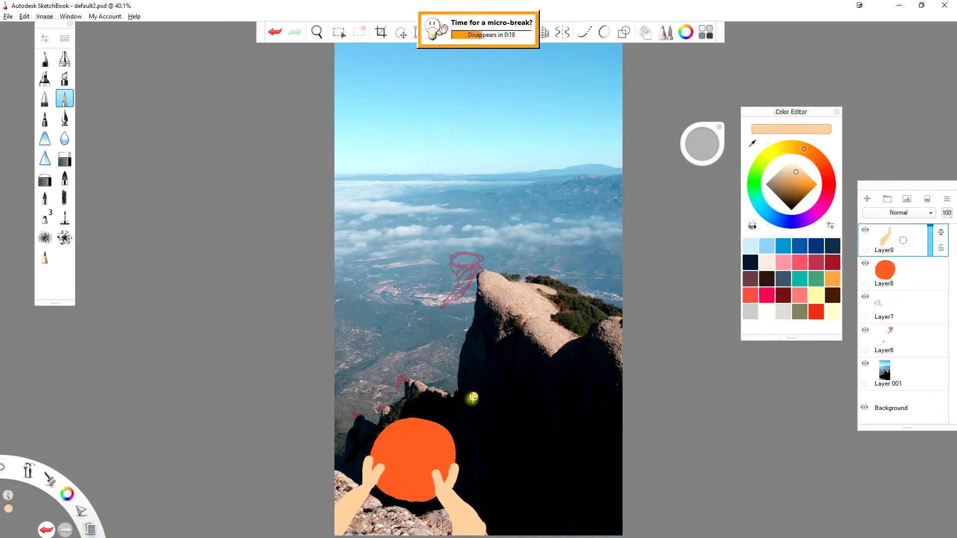
Add a new layer and paint the hoop's oval rim and its bracket to the cliff tip in dark red.
left_click(868, 199)
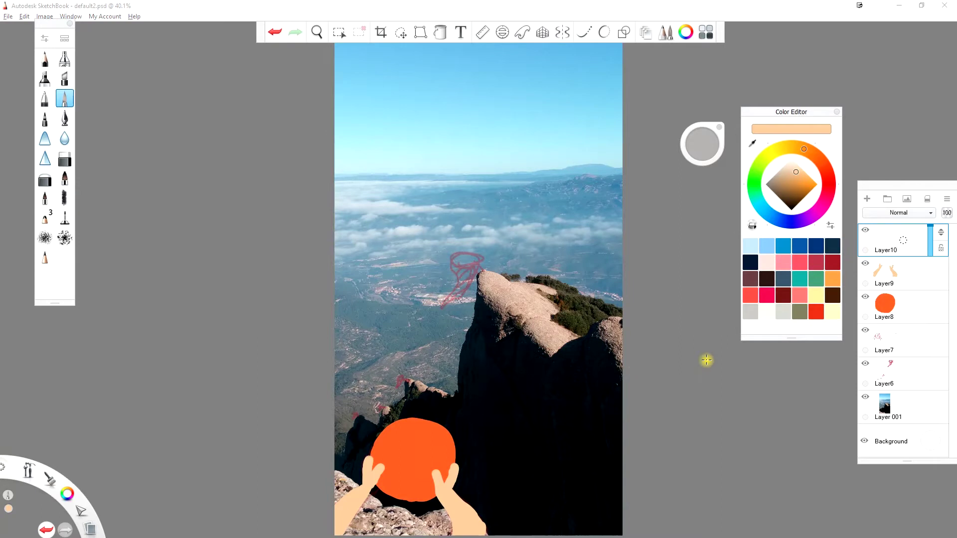
left_click(828, 183)
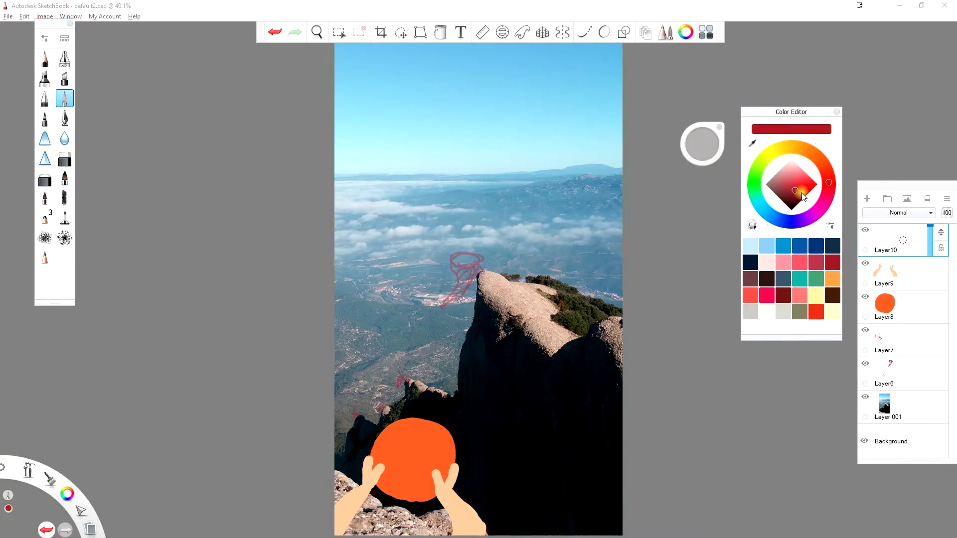
left_click(794, 191)
scroll(560, 220, "up", 5)
left_click_drag(482, 254, 470, 240)
left_click_drag(702, 145, 694, 146)
left_click(275, 32)
mouse_move(485, 257)
left_mouse_down()
mouse_move(468, 241)
mouse_move(472, 229)
mouse_move(412, 215)
mouse_move(468, 216)
left_mouse_up()
key("ctrl+0")
key("space")
left_click_drag(473, 268, 491, 204)
left_click_drag(488, 199, 420, 193)
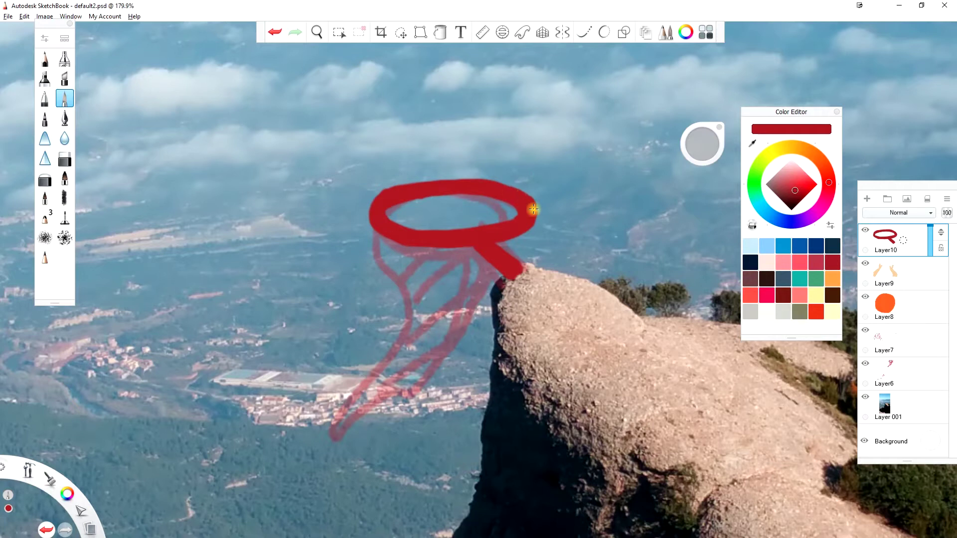
Extend the red bracket to meet the rock edge, dimming the hoop layer for reference and restoring its opacity to 100.
left_click(930, 242)
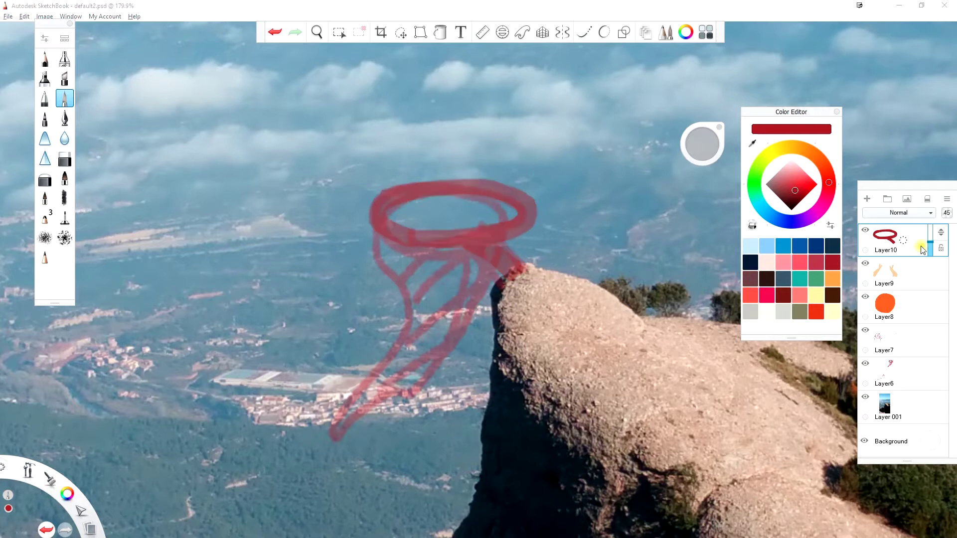
left_click_drag(507, 283, 523, 269)
left_click_drag(931, 242, 935, 219)
left_click_drag(500, 272, 499, 284)
left_click(931, 243)
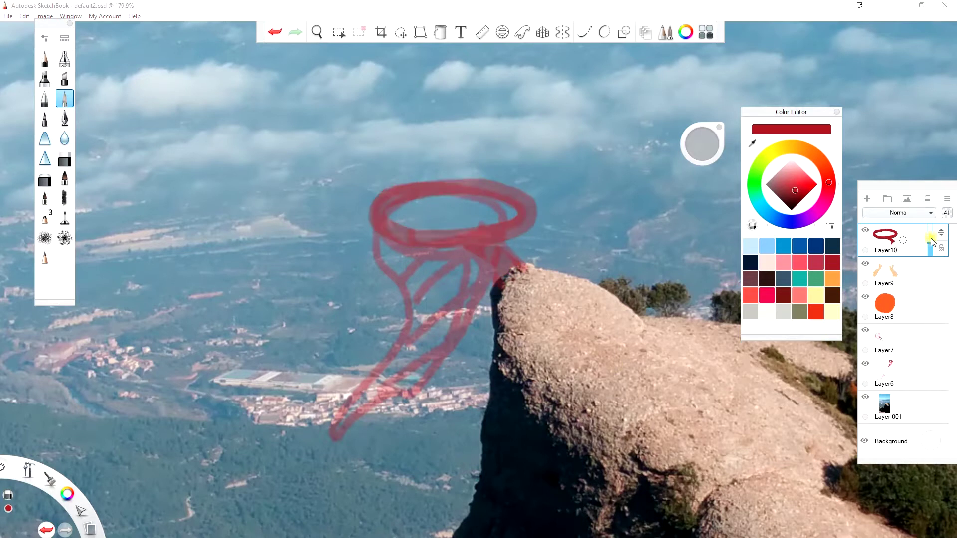
left_click_drag(929, 244, 931, 222)
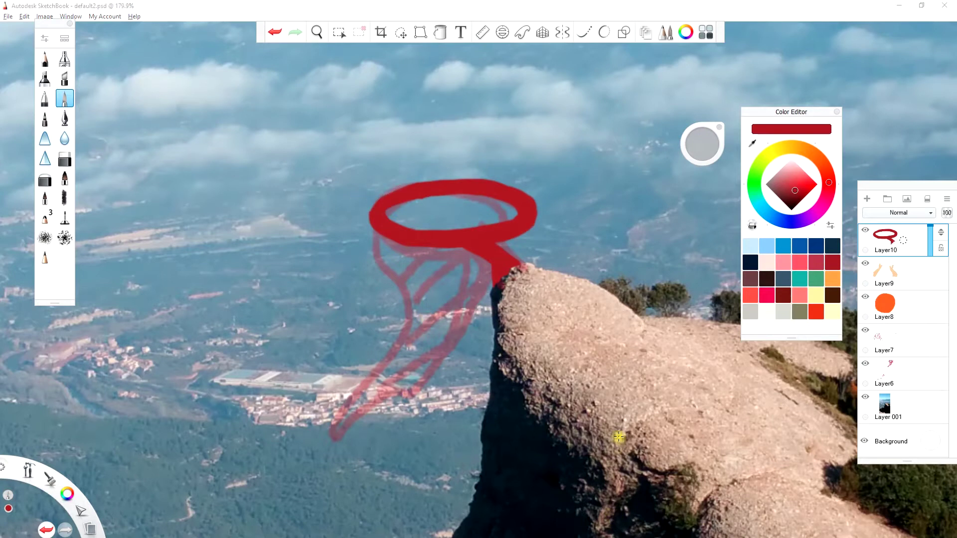
Draw the net's two curved side outlines in thin white lines hanging from the hoop rim.
left_click(814, 14)
key("ctrl+0")
key("space")
left_click_drag(598, 164, 652, 207)
key("s")
left_click_drag(559, 153, 559, 199)
key("ctrl+z")
left_click(791, 159)
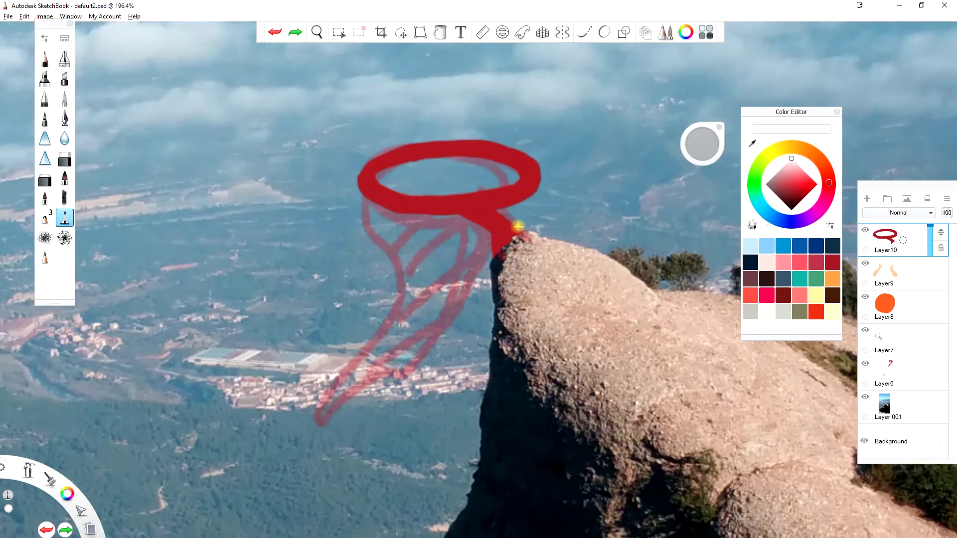
left_click_drag(517, 225, 535, 192)
mouse_move(362, 193)
left_mouse_down()
mouse_move(394, 273)
mouse_move(372, 337)
left_mouse_up()
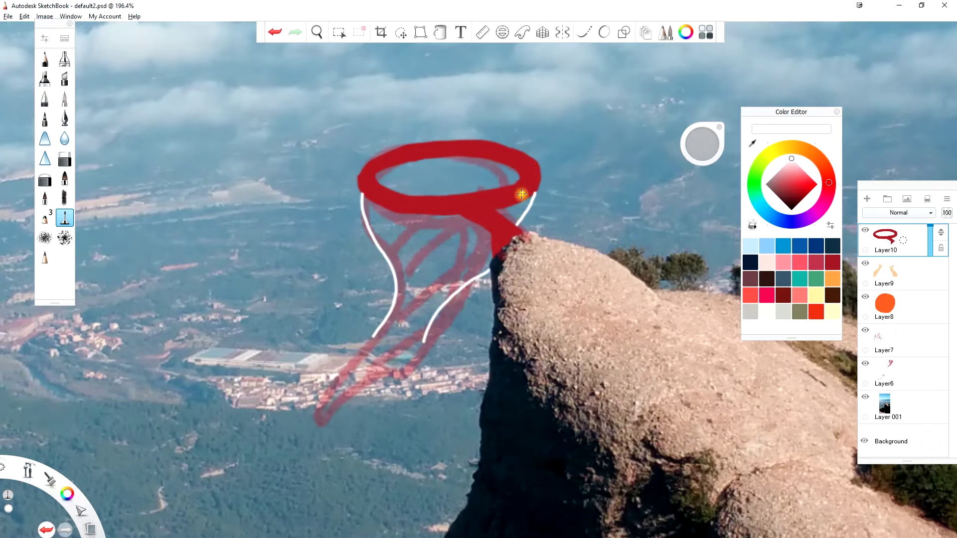
Lock the transparency of the orange ball layer and the hands layer.
key("ctrl+0")
left_click(906, 296)
left_click(941, 314)
left_click(898, 272)
left_click(940, 283)
Shade the lower part of the ball with a soft brownish orange and move its layer below the ball sketch layer.
left_click(915, 309)
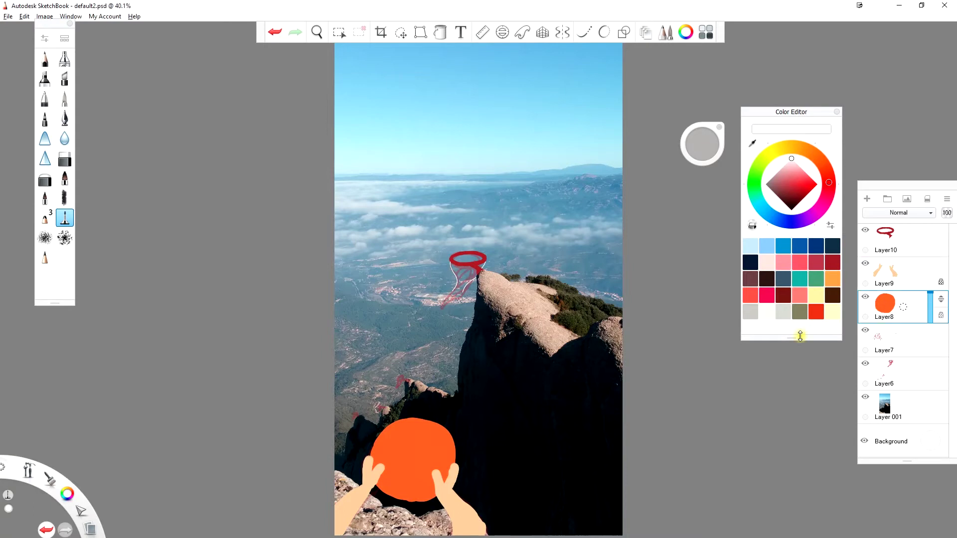
left_click(400, 453, "alt")
left_click(789, 189)
left_click(64, 198)
left_click_drag(697, 150, 696, 146)
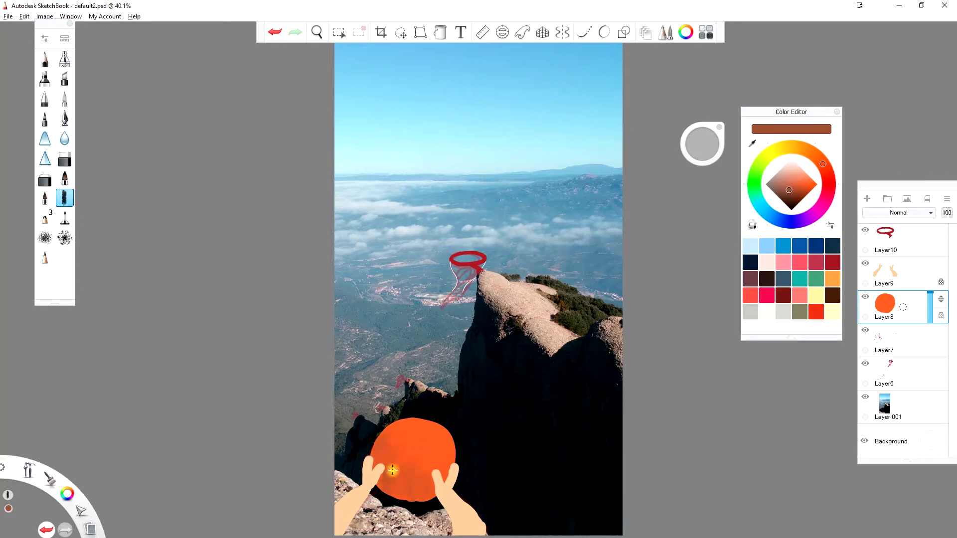
left_click_drag(913, 319, 912, 354)
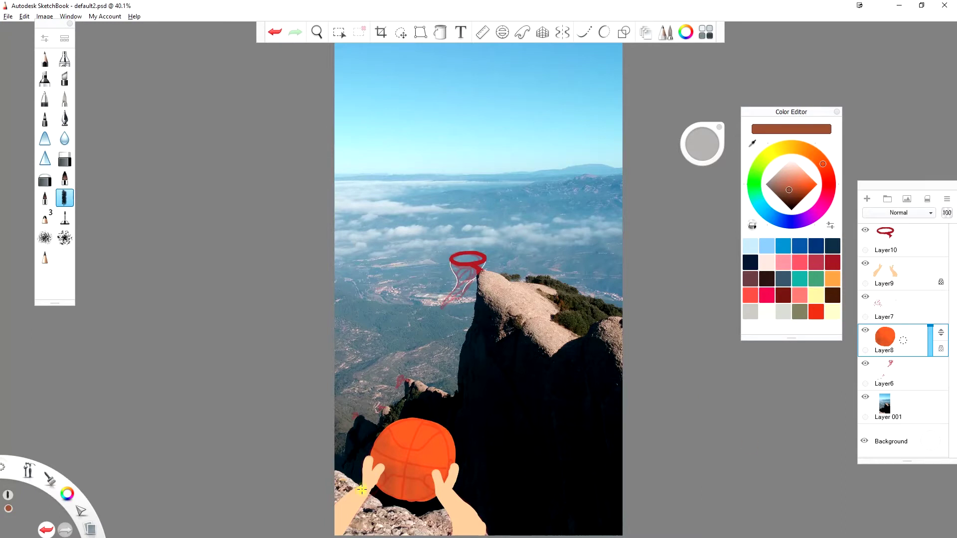
Trace the basketball's seams on the ball layer with dark lines, using black as the brush colour.
left_click(45, 218)
mouse_move(702, 144)
left_mouse_down()
mouse_move(683, 374)
mouse_move(667, 149)
left_mouse_up()
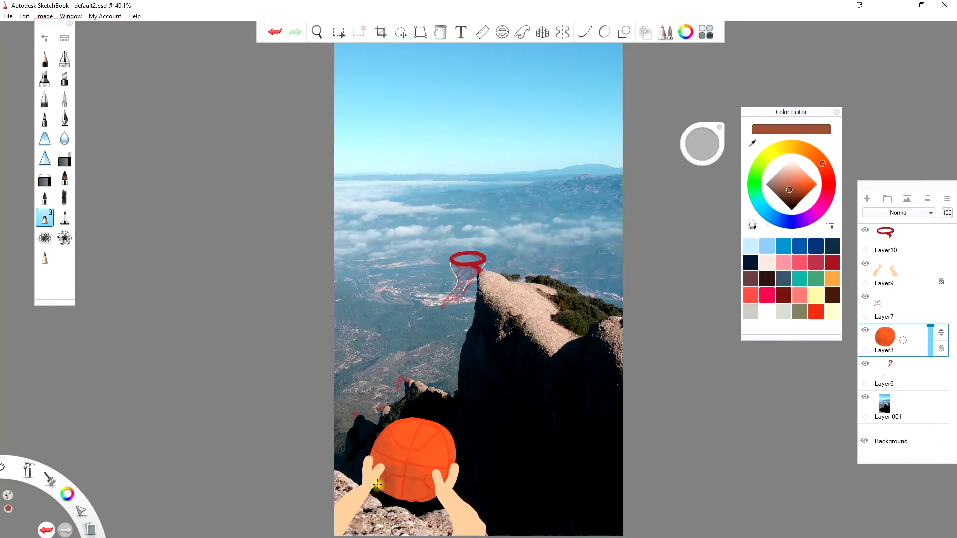
left_click(787, 198)
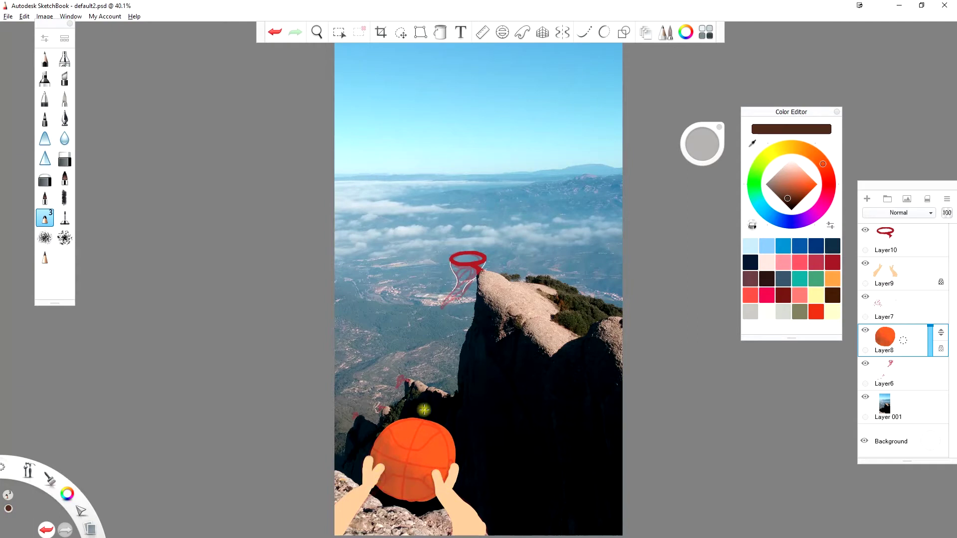
left_click_drag(791, 203, 789, 228)
left_click_drag(703, 144, 695, 147)
key("ctrl+z")
mouse_move(411, 470)
left_mouse_down()
mouse_move(412, 440)
mouse_move(402, 493)
left_mouse_up()
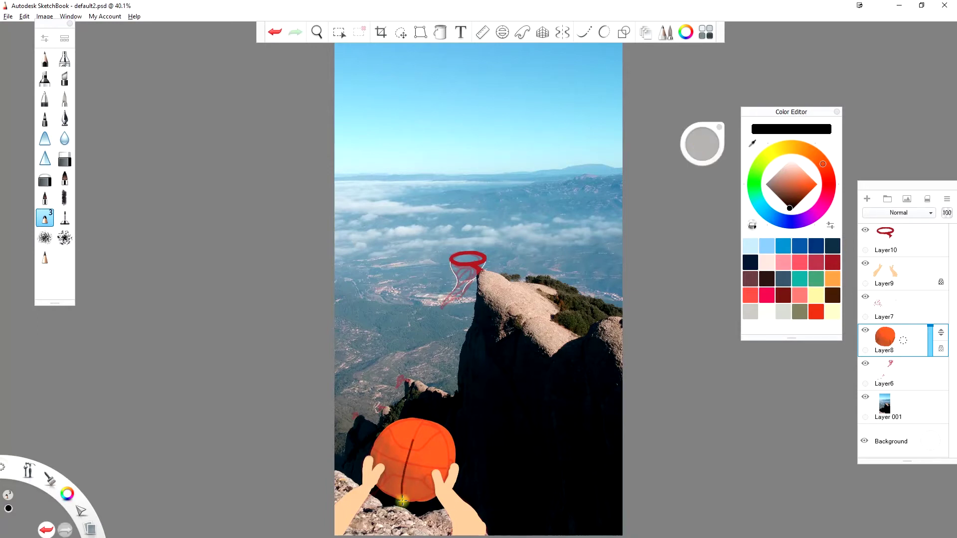
key("space")
left_click_drag(478, 444, 304, 351)
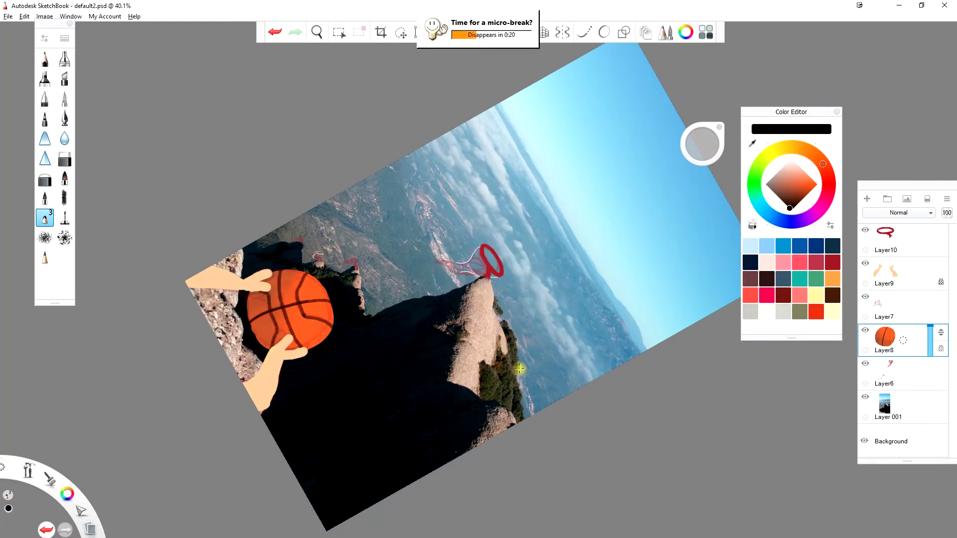
key("ctrl+0")
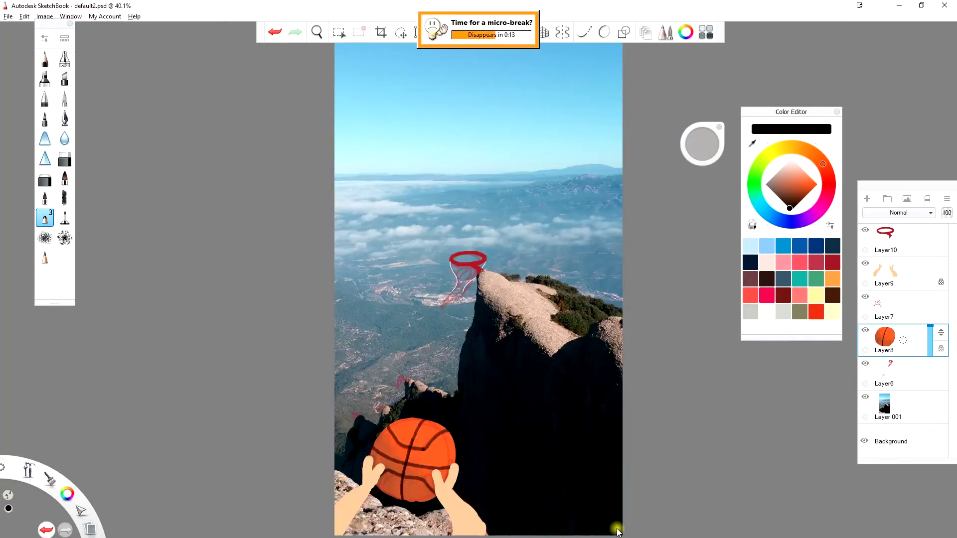
On Layer10, repaint the hoop rim and bracket in brighter red and add dark red shading where the bracket meets the rim.
left_click(915, 246)
scroll(472, 271, "up", 14)
left_click(482, 240, "alt")
left_click_drag(795, 189, 799, 186)
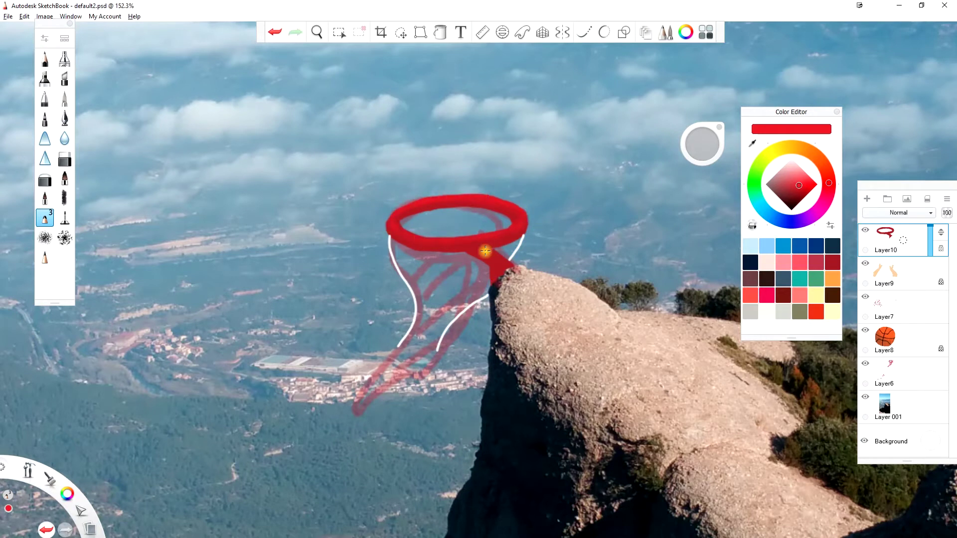
left_click(784, 192)
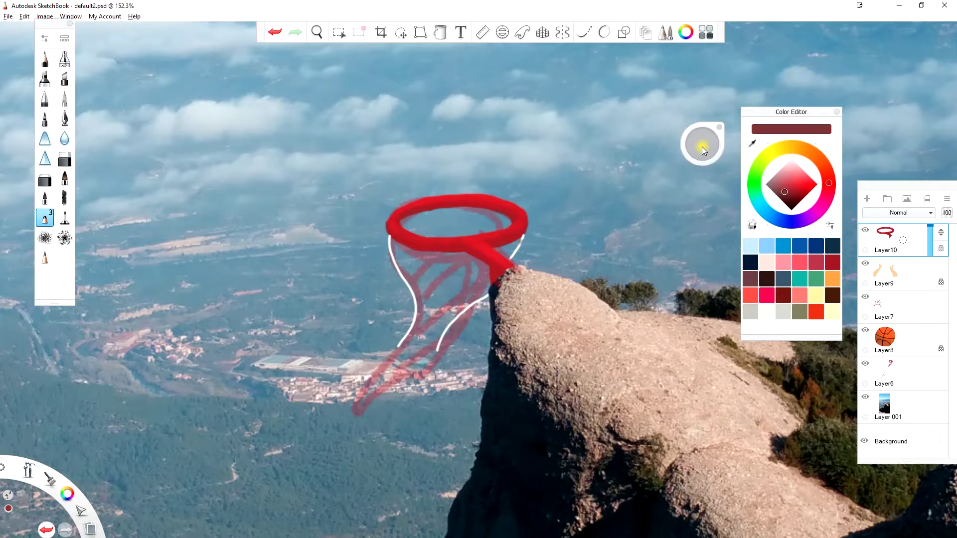
mouse_move(464, 247)
left_mouse_down()
mouse_move(482, 254)
mouse_move(466, 243)
left_mouse_up()
Add thin light pink highlights along the upper edge of the hoop rim.
left_click(794, 177)
mouse_move(700, 145)
left_mouse_down()
mouse_move(698, 155)
mouse_move(697, 146)
left_mouse_up()
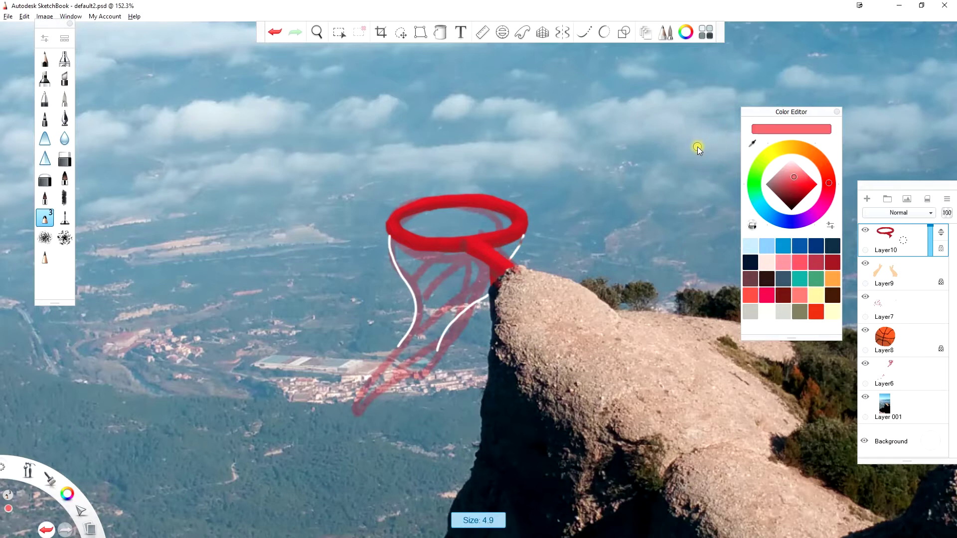
left_click(797, 171)
left_click_drag(442, 203, 417, 205)
left_click_drag(696, 145, 697, 141)
key("ctrl+z")
mouse_move(393, 223)
left_mouse_down()
mouse_move(449, 200)
mouse_move(406, 209)
left_mouse_up()
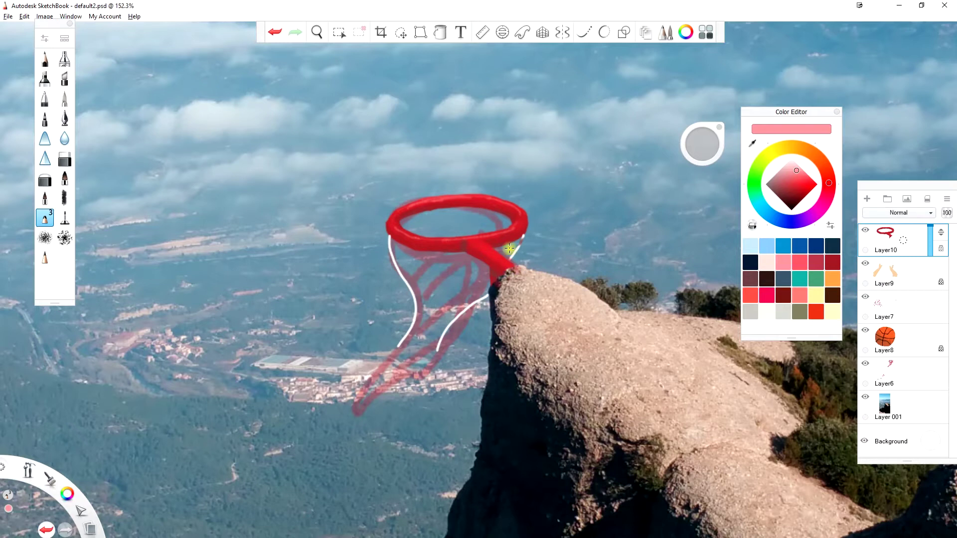
Hide Layer6 with the rough red hoop sketches.
key("ctrl+0")
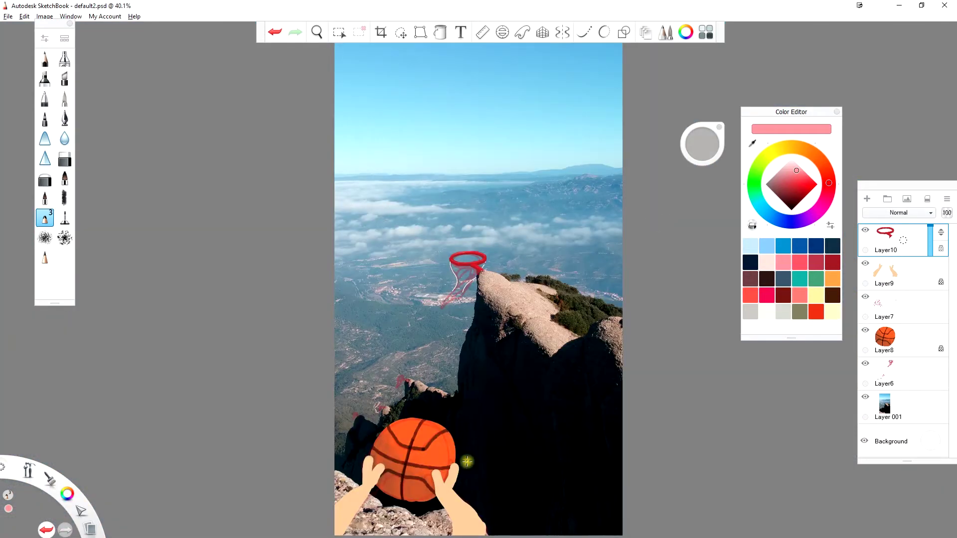
left_click(865, 364)
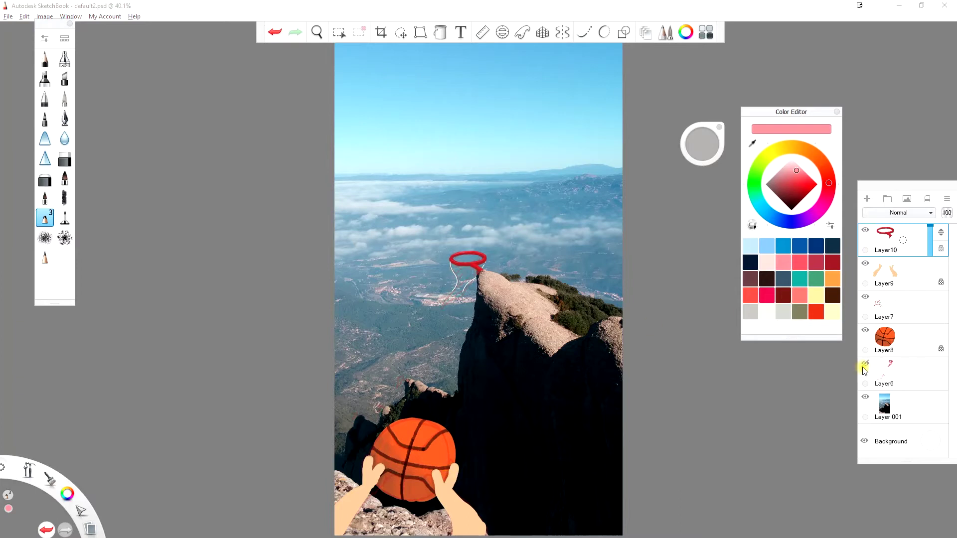
On Layer10, unlock the transparency and paint small dark red net hooks along the front and back of the hoop rim.
scroll(474, 272, "up", 7)
key("s")
left_click_drag(793, 167, 797, 145)
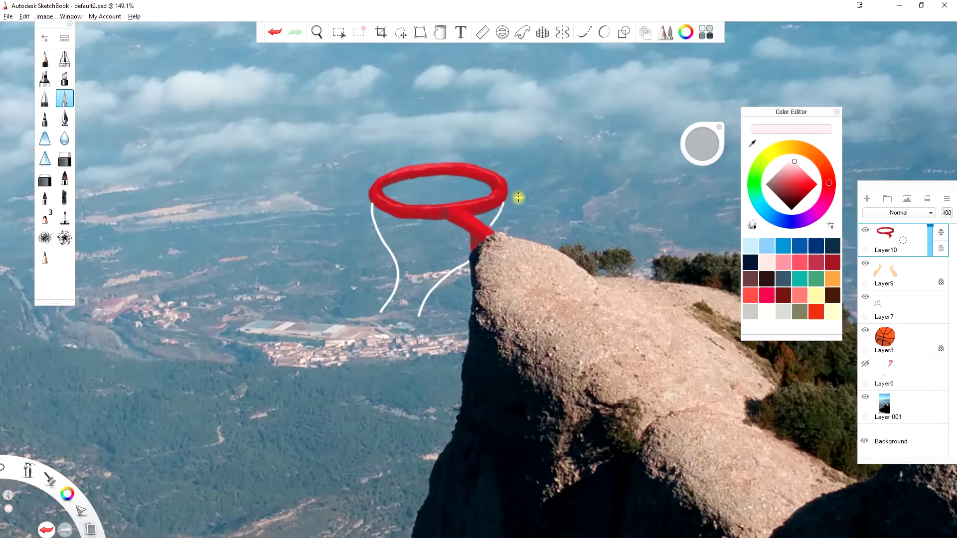
left_click(375, 204, "alt")
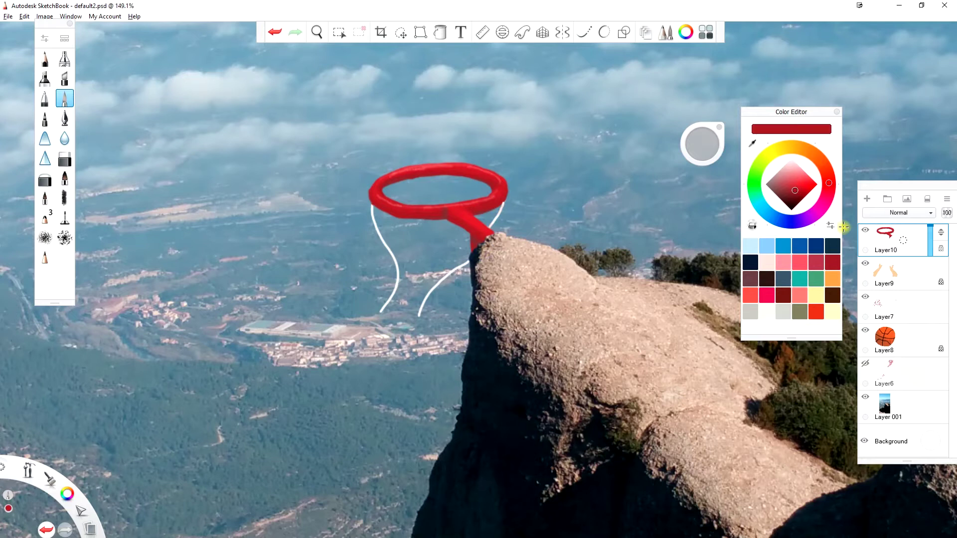
left_click(65, 217)
left_click(941, 249)
left_click_drag(406, 244, 409, 298)
key("ctrl+z")
left_click(767, 311)
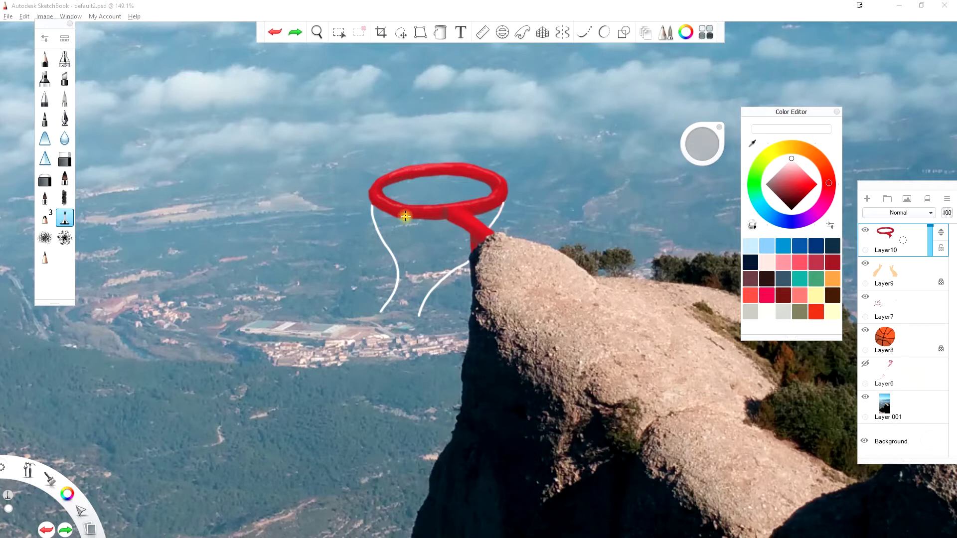
left_click(832, 262)
mouse_move(429, 218)
left_mouse_down()
mouse_move(444, 219)
mouse_move(412, 219)
left_mouse_up()
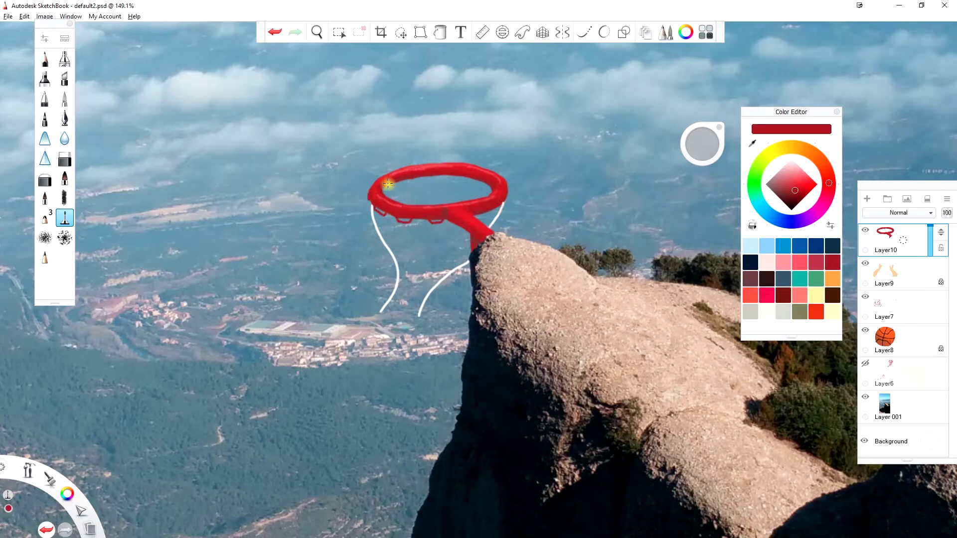
left_click_drag(416, 177, 490, 188)
Draw white net strands hanging from the front and side hooks of the hoop rim, curving inward.
left_click(791, 158)
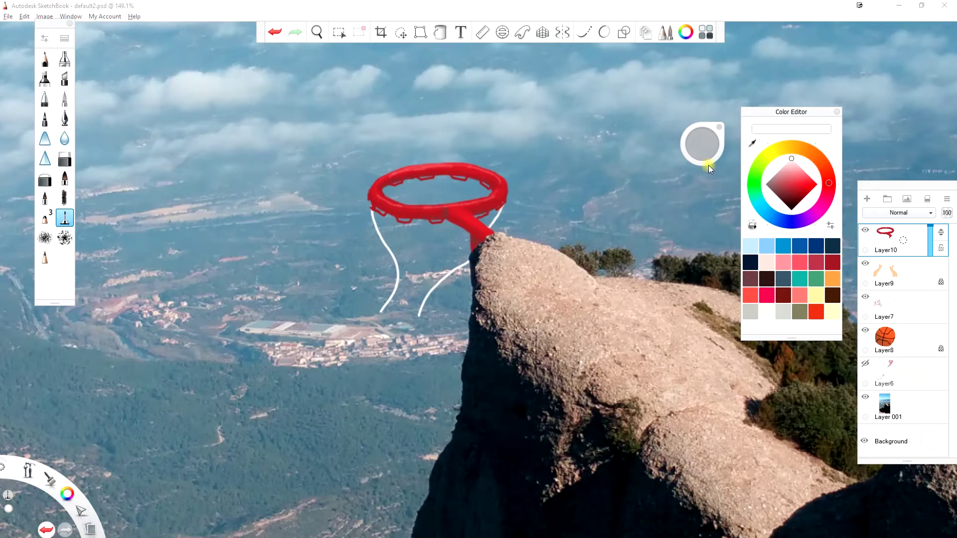
mouse_move(382, 215)
left_mouse_down()
mouse_move(400, 259)
mouse_move(413, 262)
left_mouse_up()
left_click_drag(431, 222, 419, 264)
left_click_drag(443, 222, 430, 267)
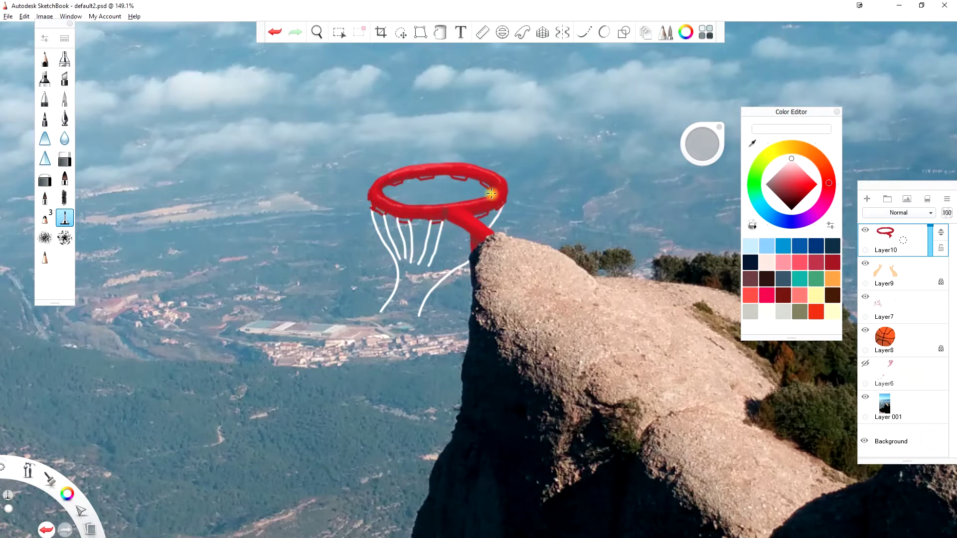
left_click_drag(466, 227, 438, 267)
left_click_drag(487, 215, 446, 273)
Add white strands from the rim's back hooks inside the hoop and complete the net's crisscross mesh.
mouse_move(394, 181)
left_mouse_down()
mouse_move(399, 203)
mouse_move(422, 207)
left_mouse_up()
left_click_drag(433, 176, 431, 204)
left_click_drag(464, 181, 459, 201)
left_click_drag(480, 182, 477, 199)
left_click_drag(489, 187, 487, 230)
left_click_drag(420, 220, 418, 263)
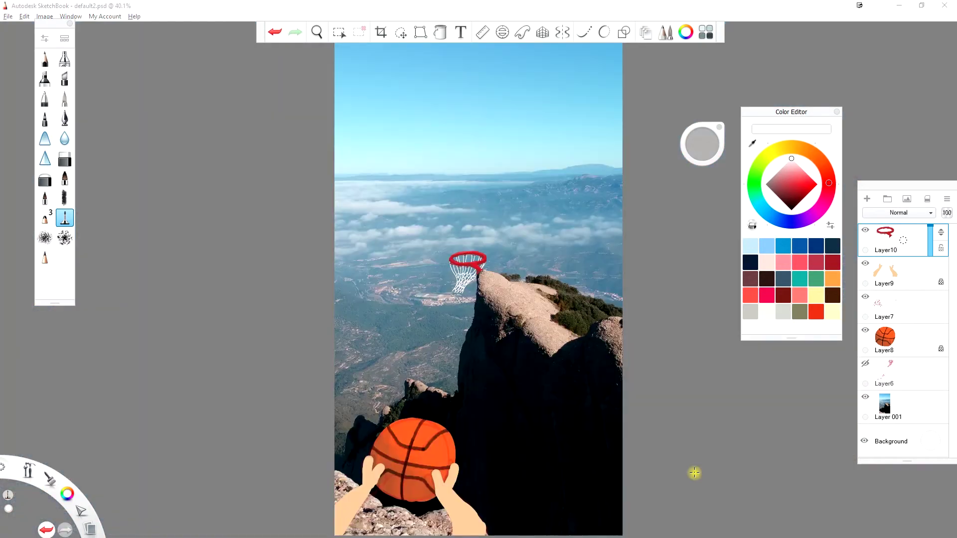
Select the basketball's Layer8, hide the Layer7 sketch and unlock the transparency of Layer8.
left_click(843, 16)
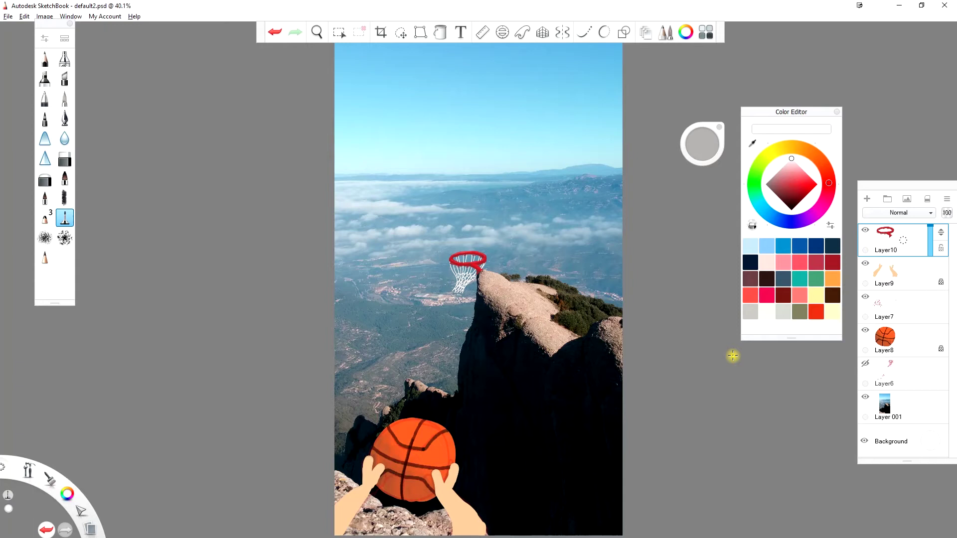
left_click_drag(559, 319, 603, 343)
left_click(907, 341)
left_click(866, 296)
left_click(44, 181)
key("space")
mouse_move(474, 377)
left_mouse_down()
mouse_move(463, 374)
mouse_move(531, 283)
left_mouse_up()
left_click(465, 310)
left_click(559, 327)
left_click(941, 349)
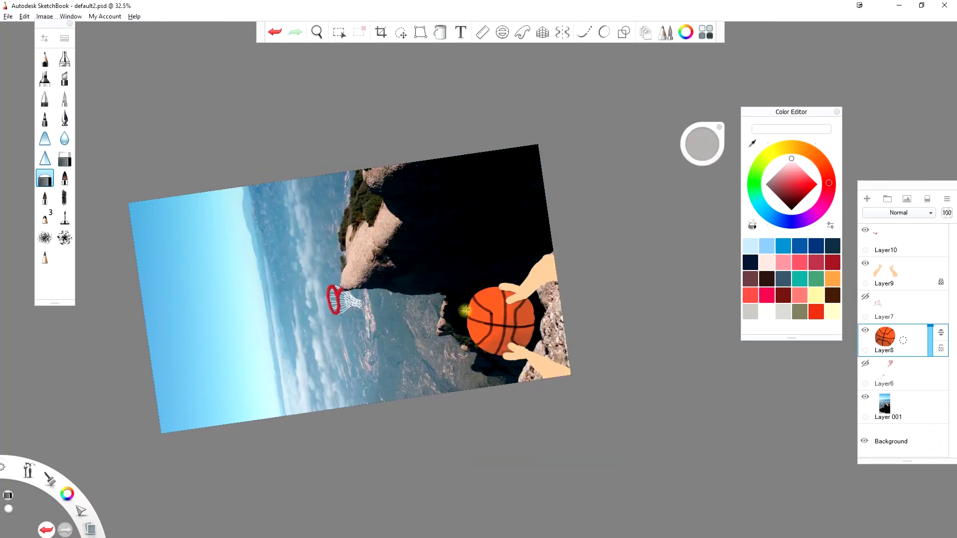
Clean up the basketball's outline on Layer8 with an eraser, trimming the seam ends, and lock the layer's transparency.
left_click(64, 159)
left_click_drag(703, 145, 694, 146)
left_click(466, 309)
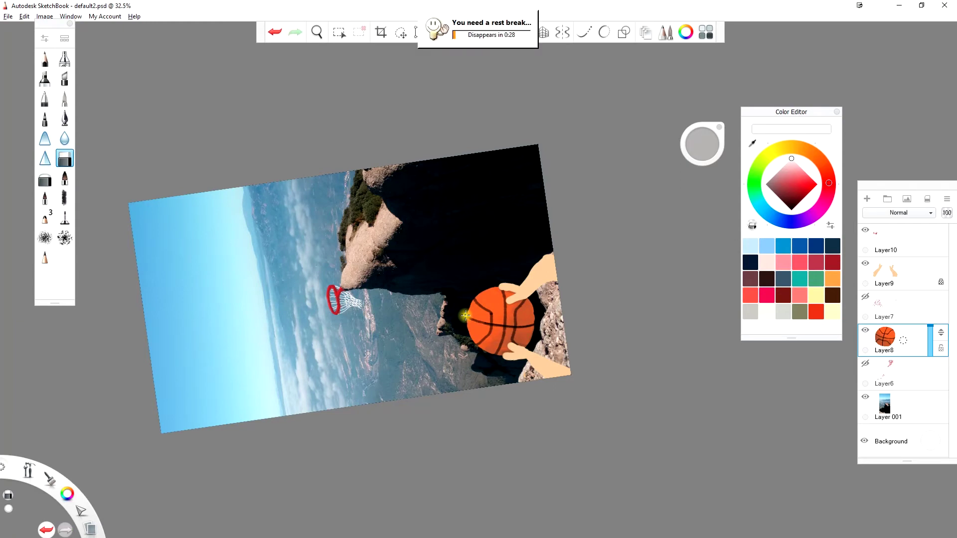
scroll(533, 284, "up", 5)
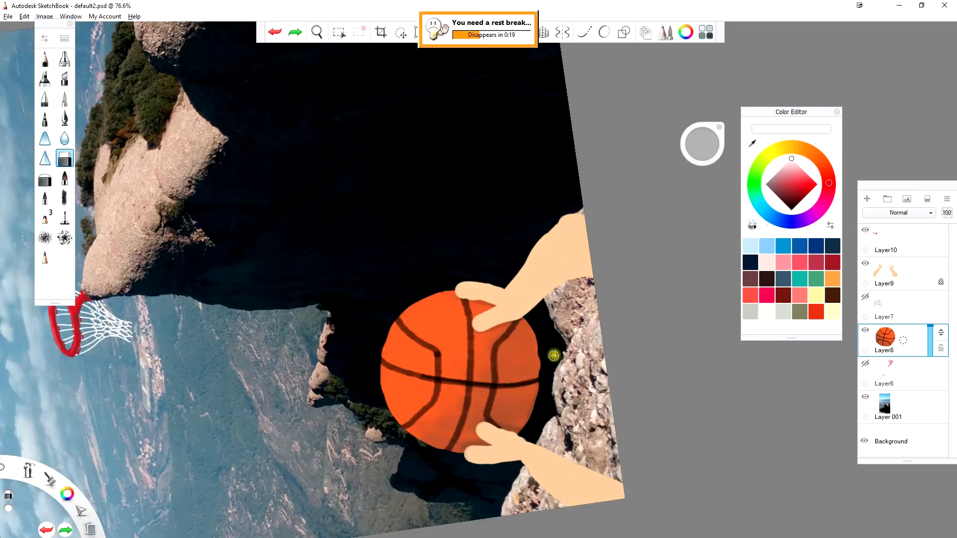
left_click_drag(703, 145, 702, 143)
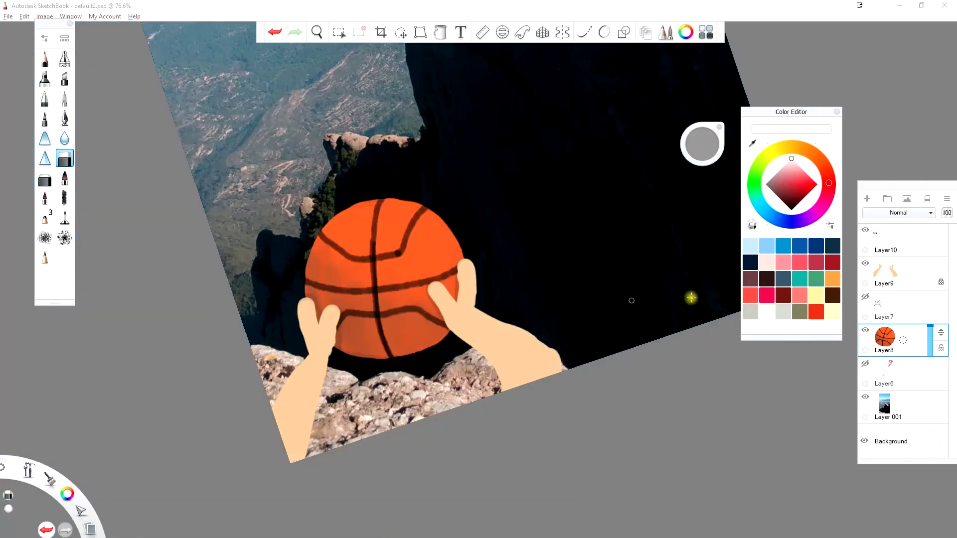
scroll(376, 222, "up", 5)
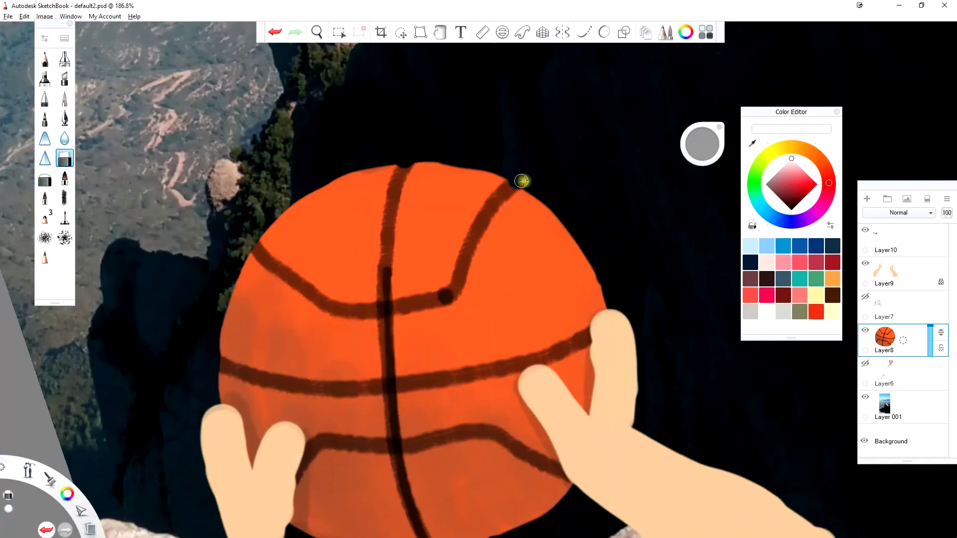
left_click_drag(581, 456, 545, 241)
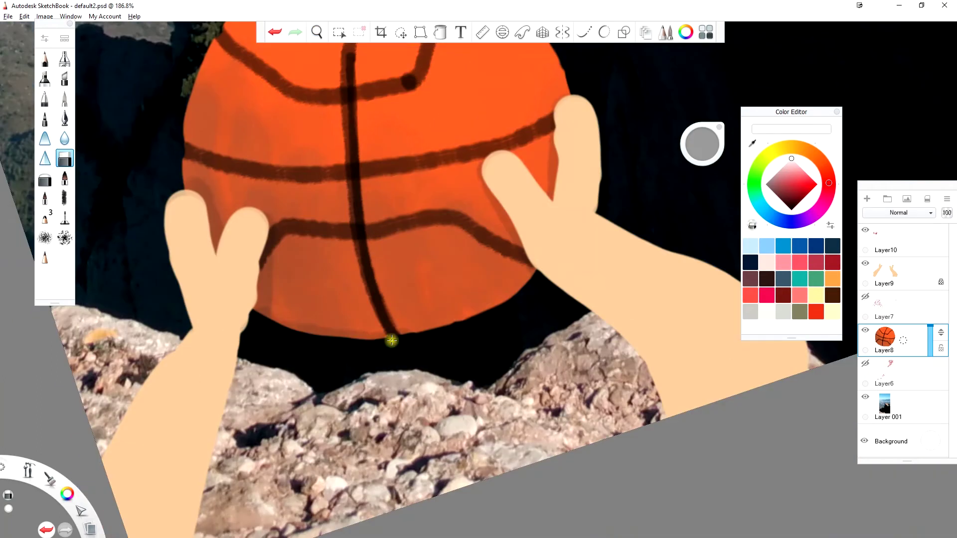
key("ctrl+0")
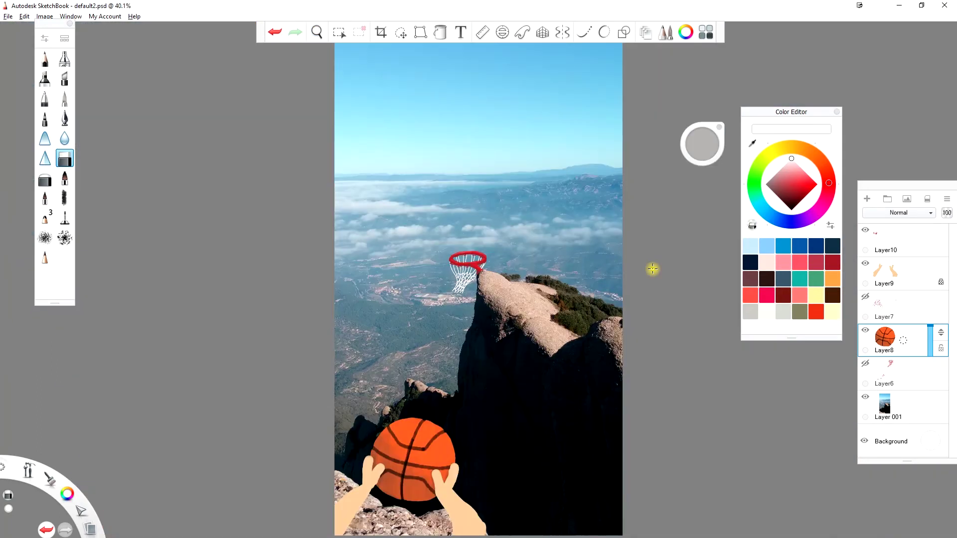
left_click(942, 350)
Unlock Layer9's transparency and reshape the left hand's fingers by erasing and repainting with the sampled skin colour.
left_click(941, 282)
key("space")
left_click_drag(464, 468, 446, 453)
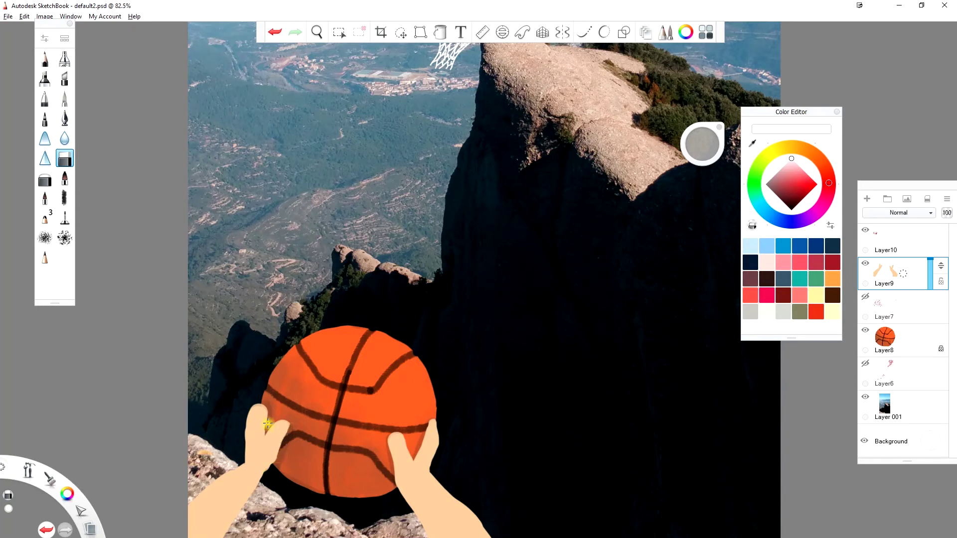
mouse_move(244, 448)
left_mouse_down()
mouse_move(255, 405)
mouse_move(244, 431)
left_mouse_up()
left_click(256, 414, "alt")
key("e")
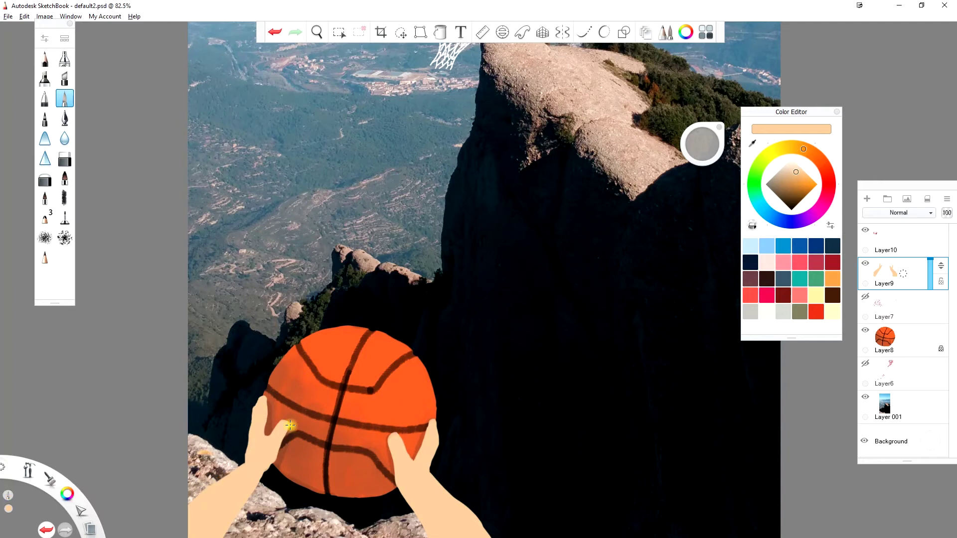
Slim the outer edge of the right forearm down to the canvas edge.
key("space")
left_click_drag(465, 439, 452, 319)
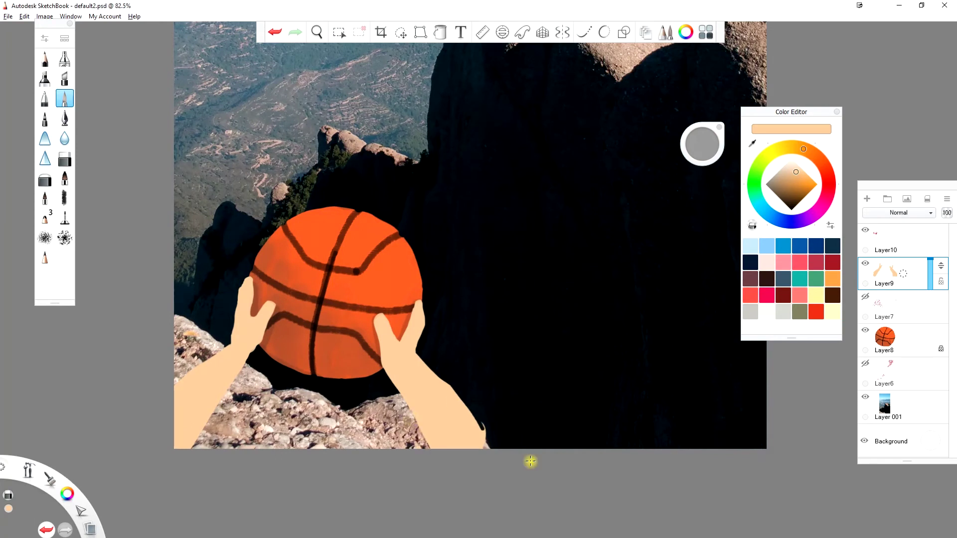
left_click_drag(425, 356, 485, 434)
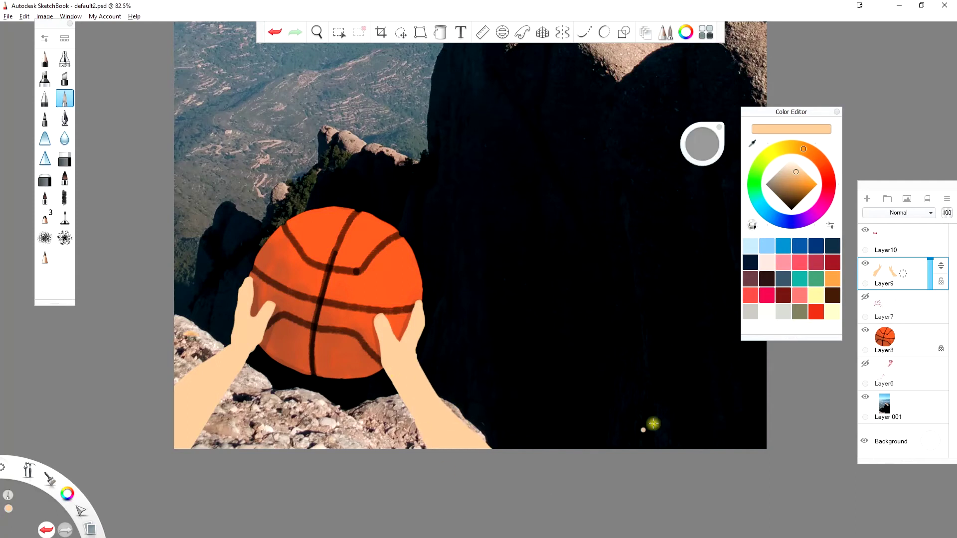
Shade the right forearm along its length with soft brown strokes on Layer9, keeping the paint inside the arm shape.
key("3")
left_click_drag(703, 147, 698, 141)
left_click(781, 185)
left_click_drag(390, 374, 426, 444)
left_click_drag(702, 144, 698, 142)
key("ctrl+z")
left_click_drag(390, 368, 433, 443)
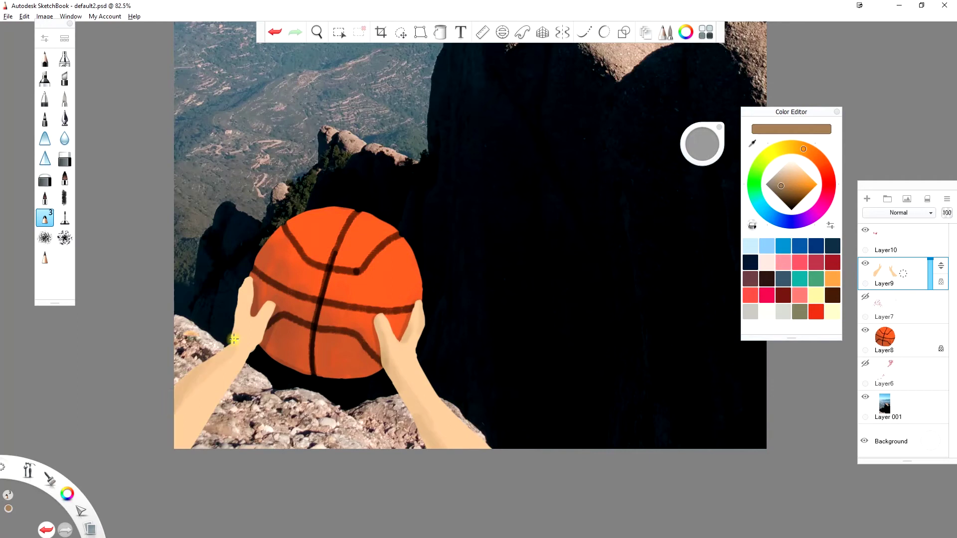
Shade the left hand's fingers with darker brown and blend the edges with the sampled skin tone.
left_click_drag(701, 145, 696, 145)
left_click(787, 200)
left_click_drag(241, 285, 238, 317)
scroll(290, 292, "up", 5)
left_click(785, 185)
left_click_drag(702, 144, 702, 140)
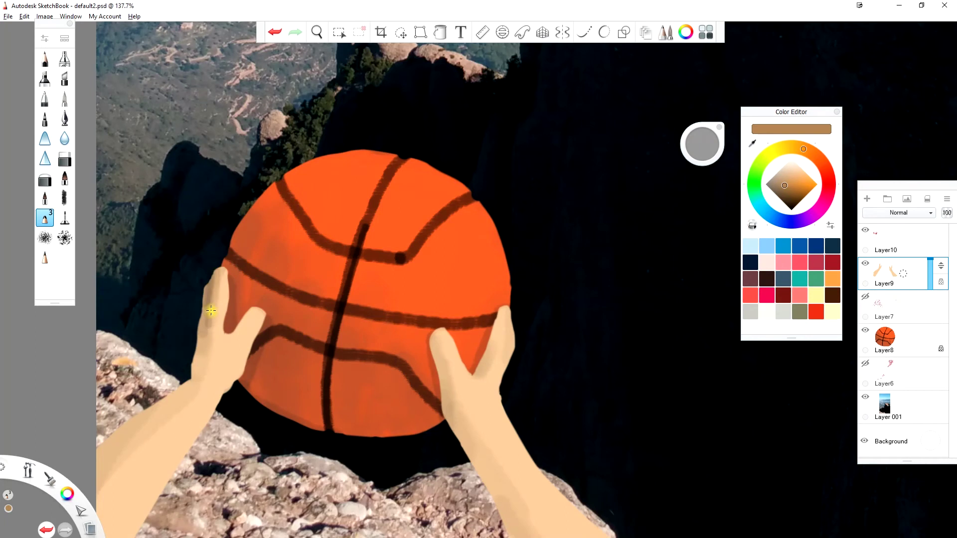
left_click(211, 299, "alt")
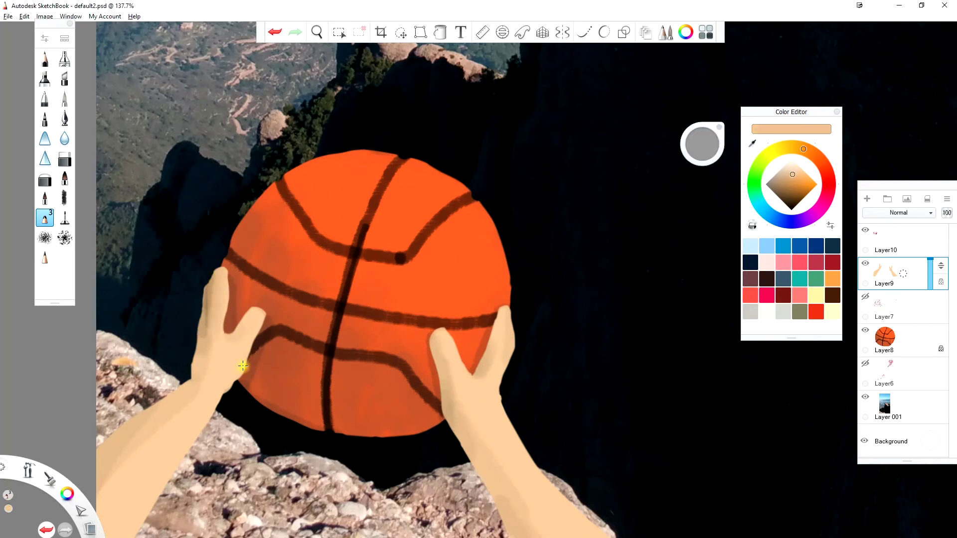
Shade the left forearm and the outer edge of the left hand with soft brown strokes.
key("space")
left_click_drag(493, 432, 478, 319)
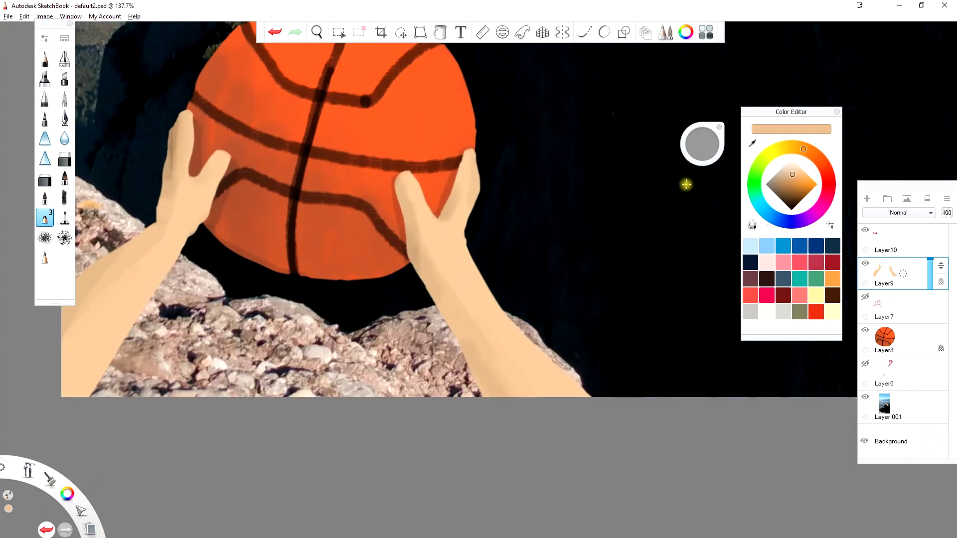
left_click(786, 186)
key("space")
left_click_drag(132, 293, 287, 332)
left_click(307, 331)
key("ctrl+z")
left_click_drag(703, 142, 697, 142)
mouse_move(218, 342)
left_mouse_down()
mouse_move(273, 303)
mouse_move(361, 207)
left_mouse_up()
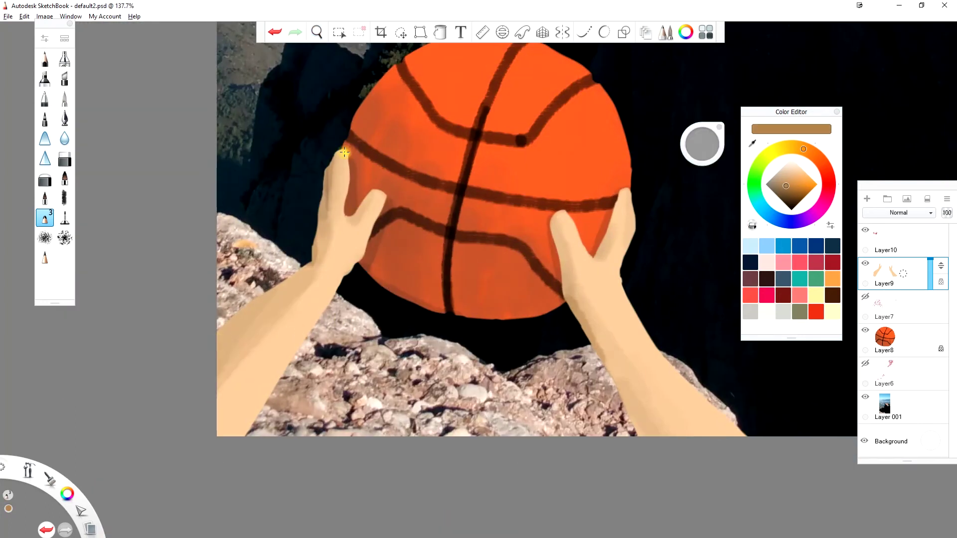
Add pale cream highlights to the hands and light peach texture to the skin with a splatter brush.
left_click(797, 171)
left_click(795, 166)
left_click(794, 162)
left_click_drag(702, 144, 703, 142)
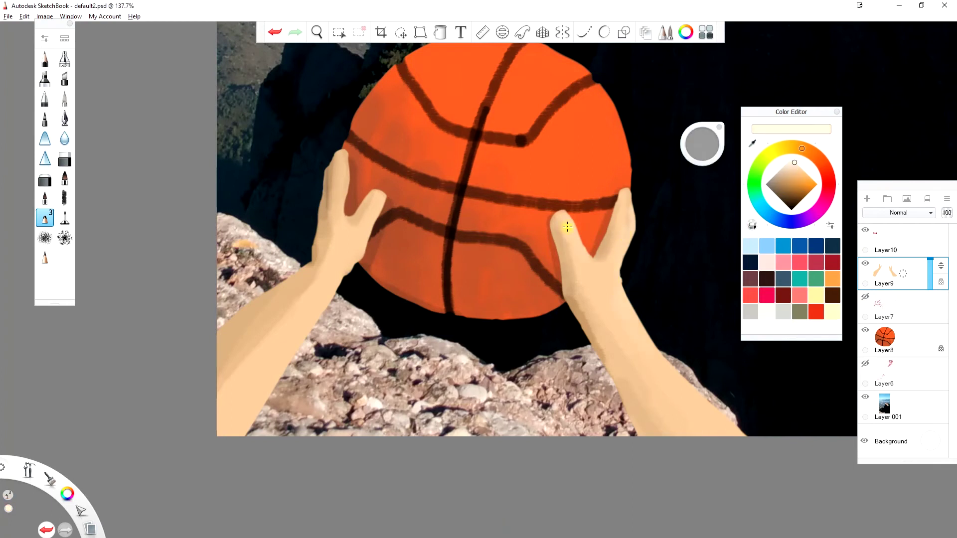
left_click(44, 238)
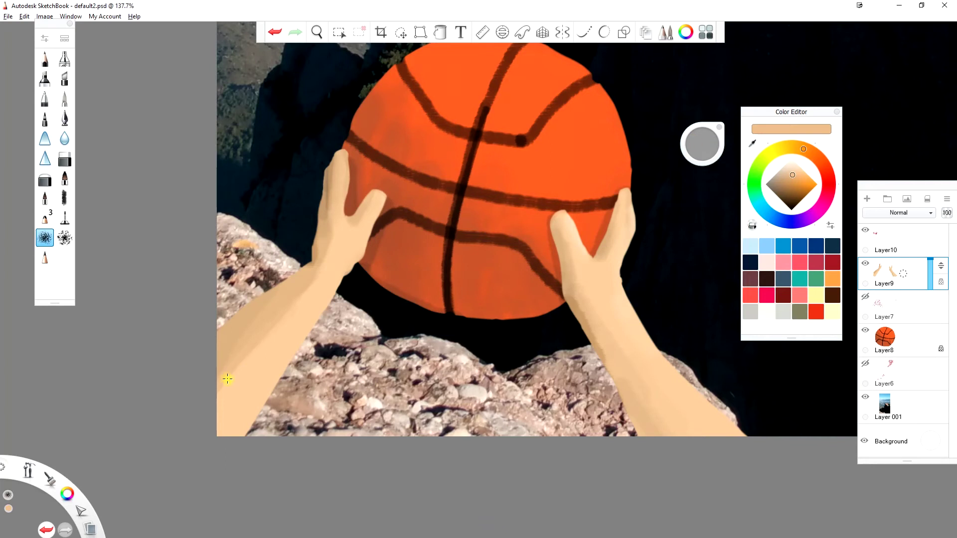
left_click(796, 168)
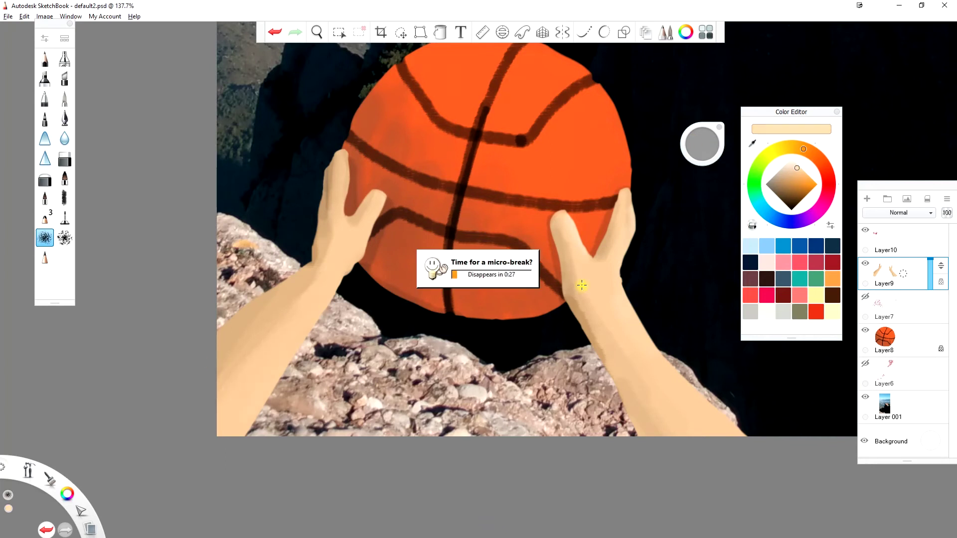
key("ctrl+0")
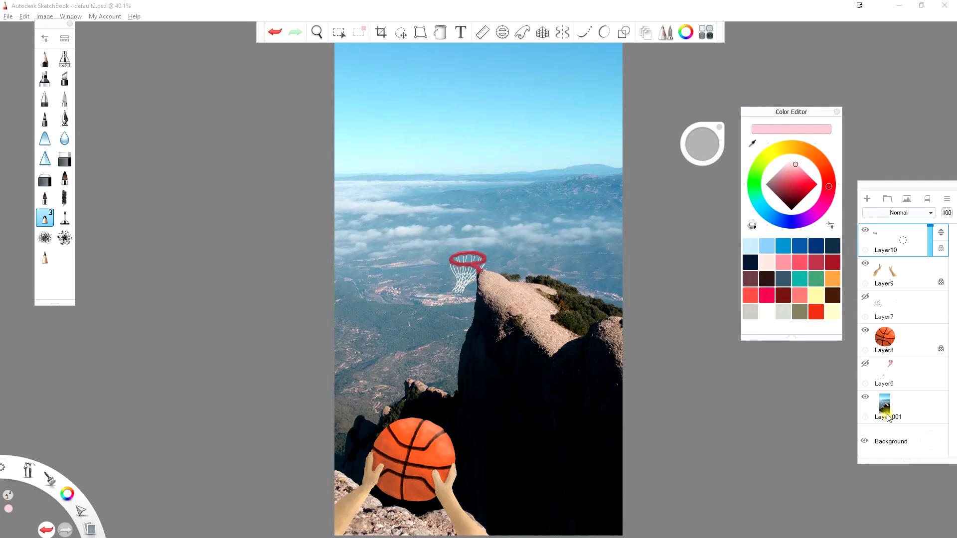
On Layer10, retouch the hoop bracket with sampled red and shade the net strands with light grey.
scroll(480, 272, "up", 5)
left_click(479, 268, "alt")
left_click_drag(789, 178, 795, 183)
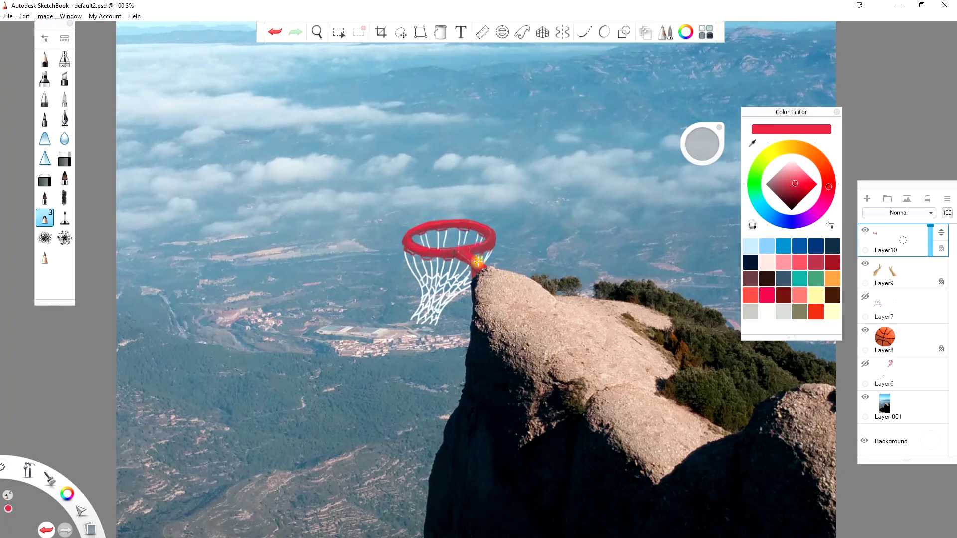
left_click(429, 269, "alt")
key("ctrl+z")
left_click_drag(428, 243, 439, 240)
left_click(445, 239, "alt")
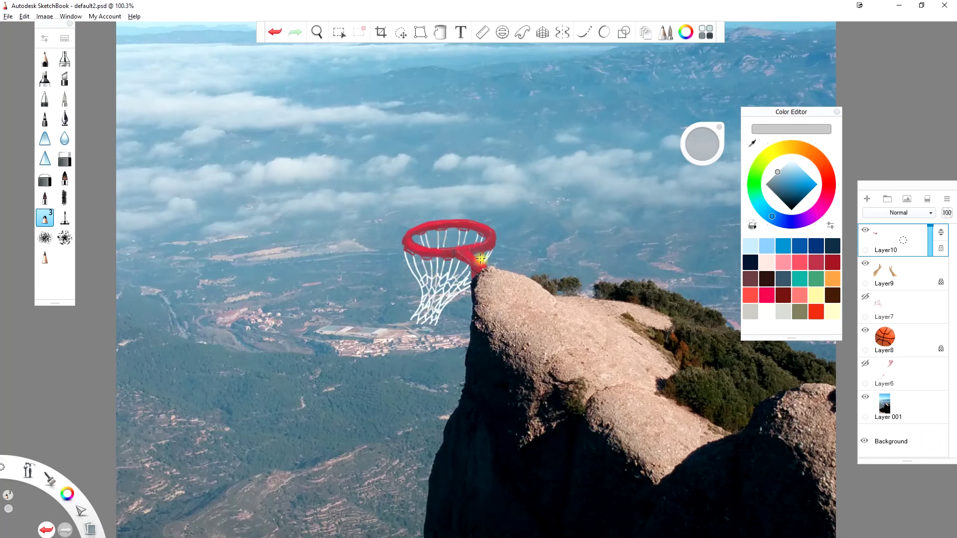
key("ctrl+0")
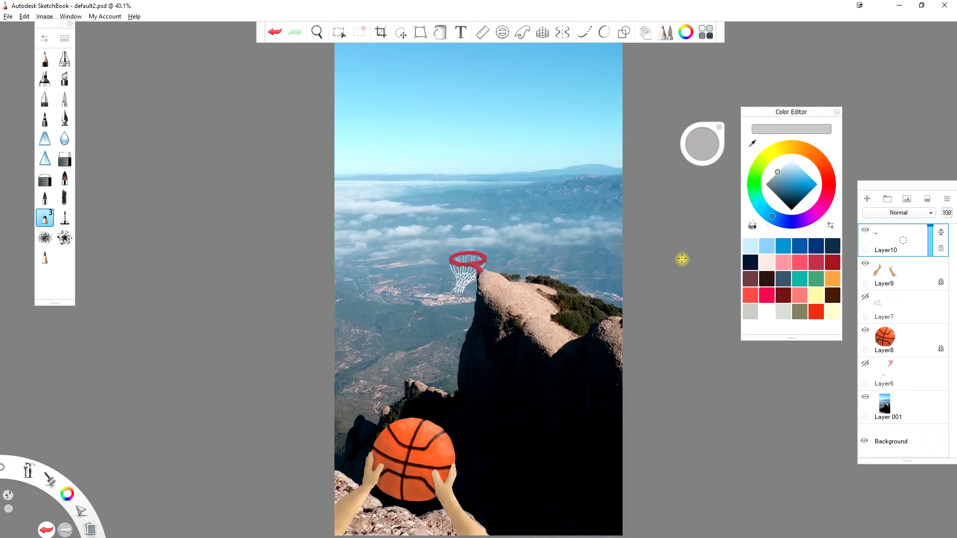
Duplicate the hoop on Layer10, shrink the copy and place it on the small rocky ridge above the basketball.
left_click(947, 199)
left_click(908, 270)
key("v")
left_click_drag(683, 292, 658, 305)
left_click_drag(694, 295, 589, 387)
mouse_move(573, 382)
left_mouse_down()
mouse_move(563, 395)
mouse_move(504, 394)
mouse_move(501, 411)
mouse_move(491, 404)
left_mouse_up()
key("Escape")
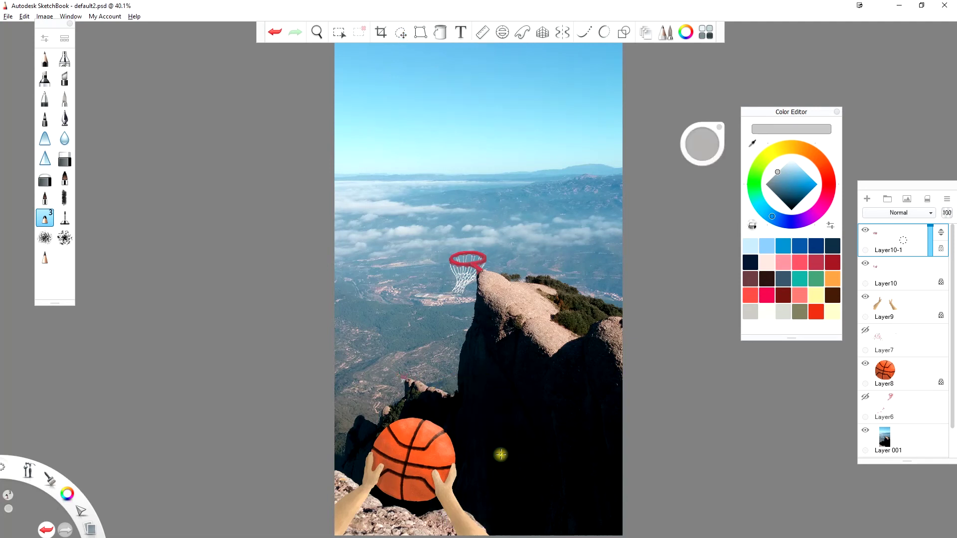
Duplicate the small hoop's Layer10-1 and move the copy to another spot in the landscape.
left_click(947, 199)
left_click(912, 254)
left_click(400, 32)
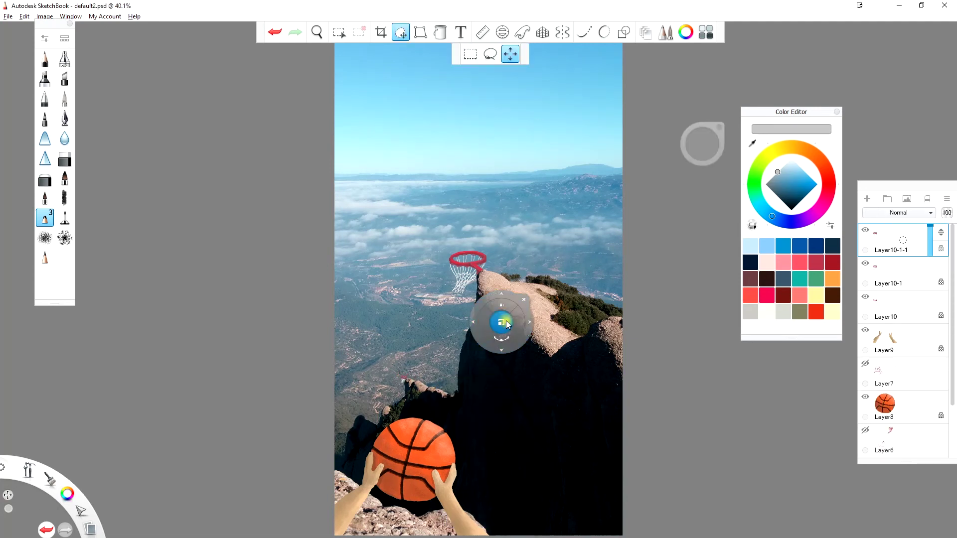
left_click_drag(454, 363, 488, 343)
Make one more duplicate of the small hoop layer and reposition this third miniature hoop in the landscape.
left_click(897, 272)
left_click(897, 267)
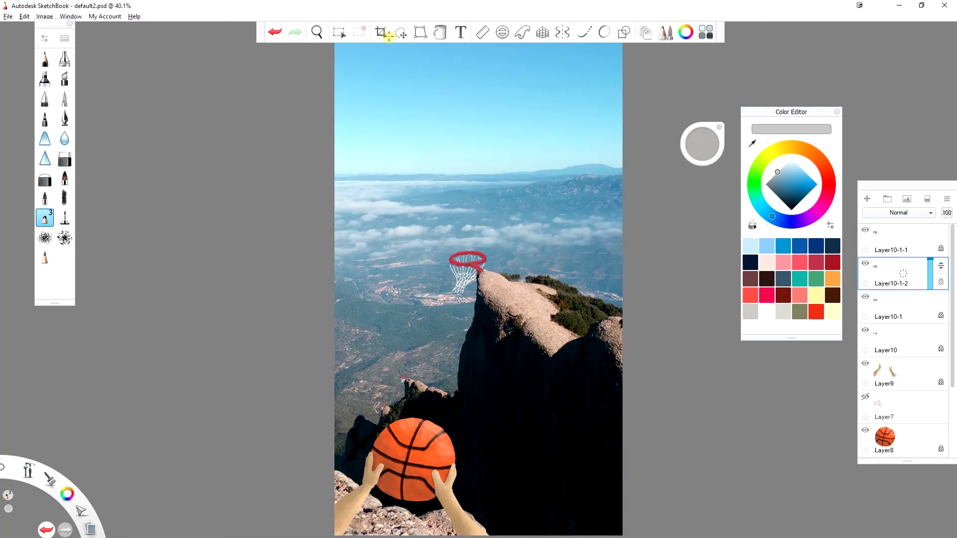
left_click_drag(560, 318, 557, 314)
left_click_drag(483, 340, 497, 352)
key("Escape")
Merge the miniature hoop copies into the single layer Layer10-1.
left_click_drag(903, 242, 904, 269)
left_click(903, 242)
left_click(943, 250)
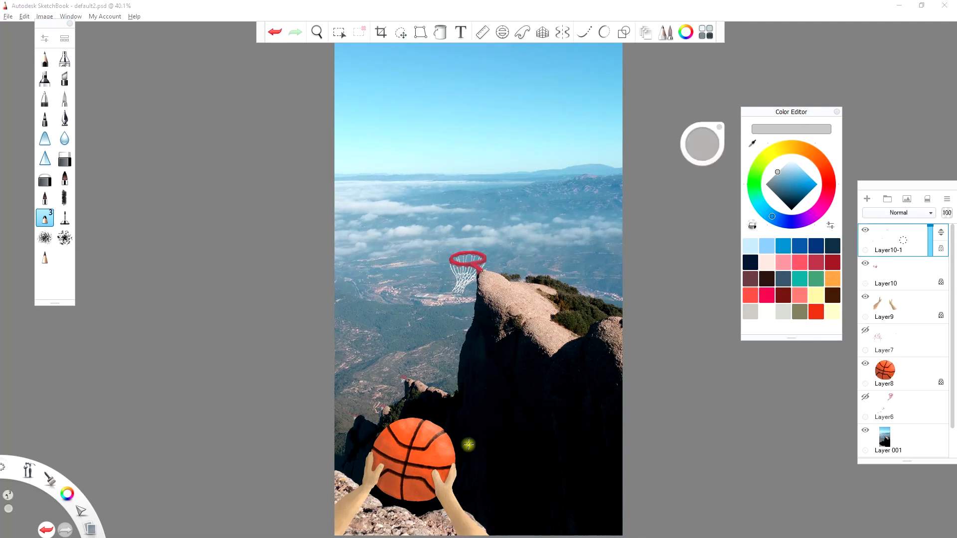
Paint a light pink highlight on the rim of a miniature hoop on Layer10-1, using a lighter tint of the sampled colour.
key("space")
left_click_drag(436, 360, 469, 359)
left_click(301, 426, "alt")
left_click(796, 174)
left_click_drag(288, 428, 310, 425)
key("ctrl+0")
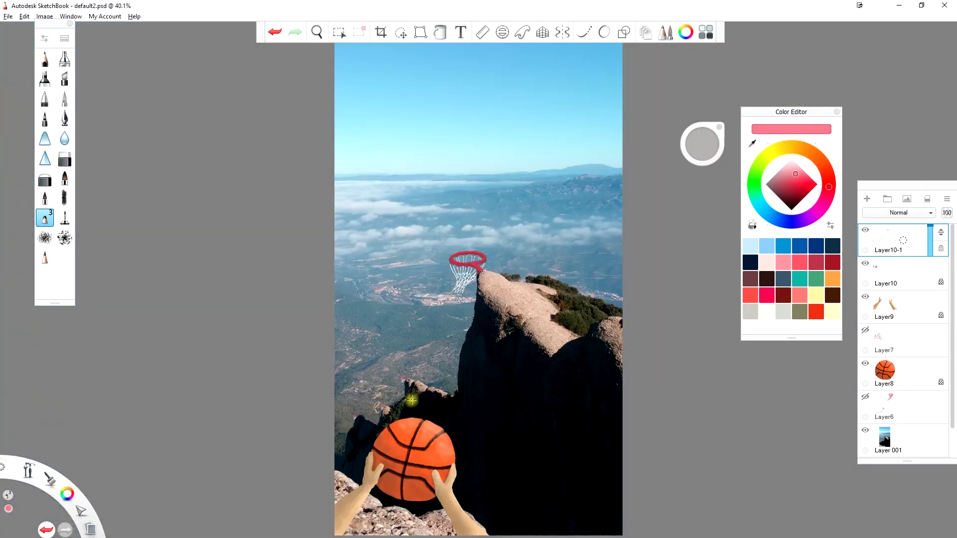
Sample a colour beside the miniature hoop on the rocky ridge, darken it to near black for Layer10-1, and save the document.
left_click(385, 401, "alt")
scroll(388, 401, "up", 2)
left_click(789, 207)
key("Home")
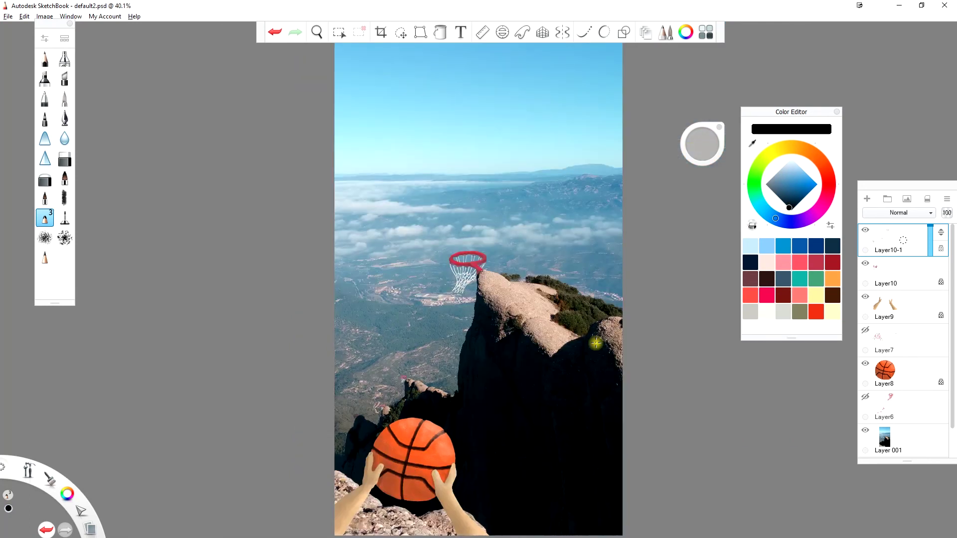
key("ctrl+s")
On Layer8, shade the basketball around the gripping fingers with a dark brown derived from the sampled ball colour.
left_click(897, 373)
key("space")
left_click_drag(438, 434, 433, 335)
left_click(429, 323, "alt")
left_click(794, 196)
left_click_drag(704, 145, 699, 147)
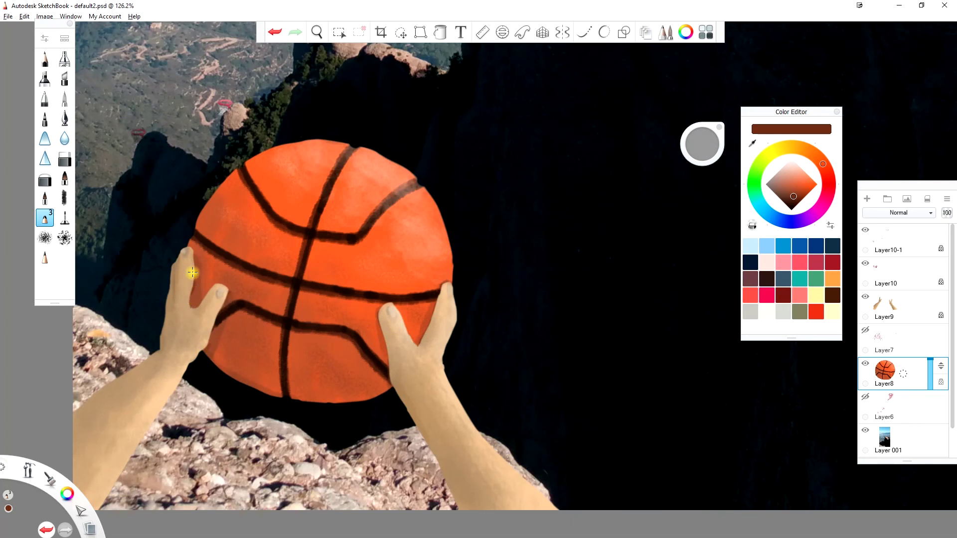
key("ctrl+0")
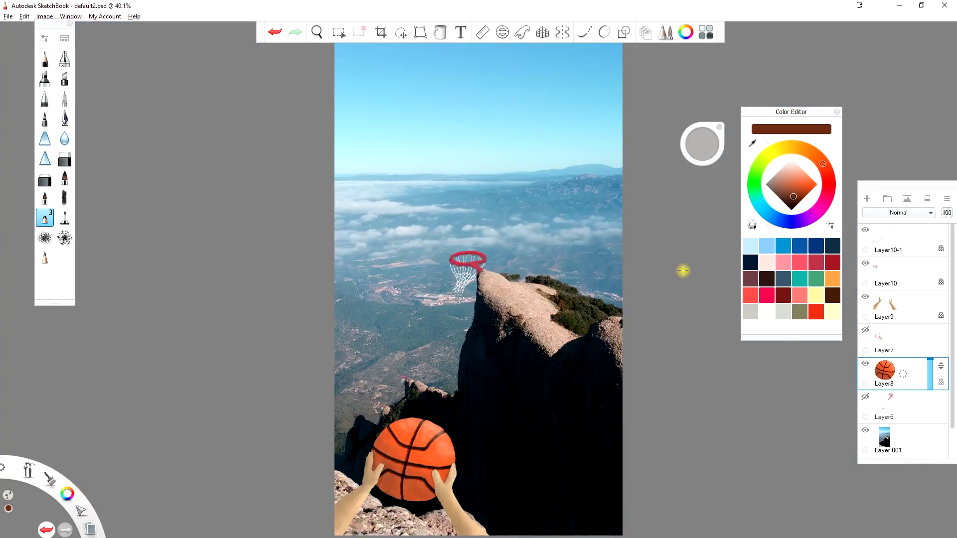
On Layer10, sample the large hoop's reds and darken the colour to deep maroon for shading the rim and bracket.
left_click(898, 277)
scroll(478, 282, "up", 12)
left_click(376, 205, "alt")
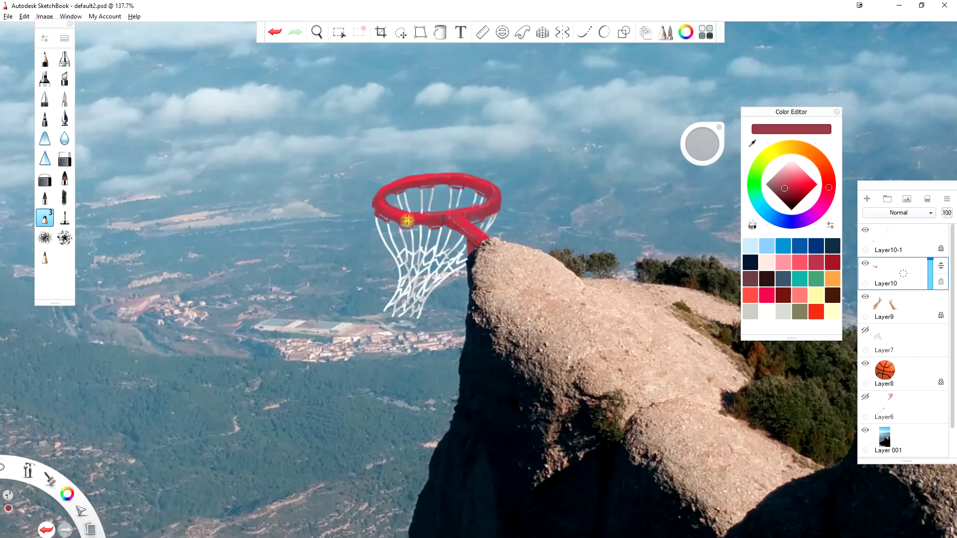
left_click(486, 205, "alt")
left_click(476, 216, "alt")
left_click(788, 197)
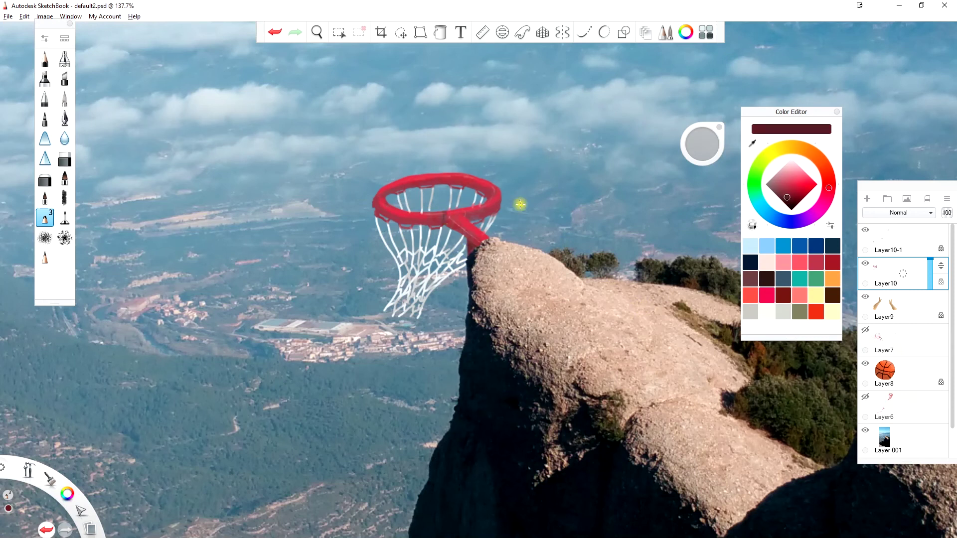
Unlock Layer10's transparency and touch up the joint between the large hoop's rim and bracket with sampled red and an adjusted brush.
scroll(468, 260, "up", 5)
left_click_drag(469, 260, 535, 372)
left_click_drag(702, 144, 697, 144)
left_click(518, 256, "alt")
left_click(940, 283)
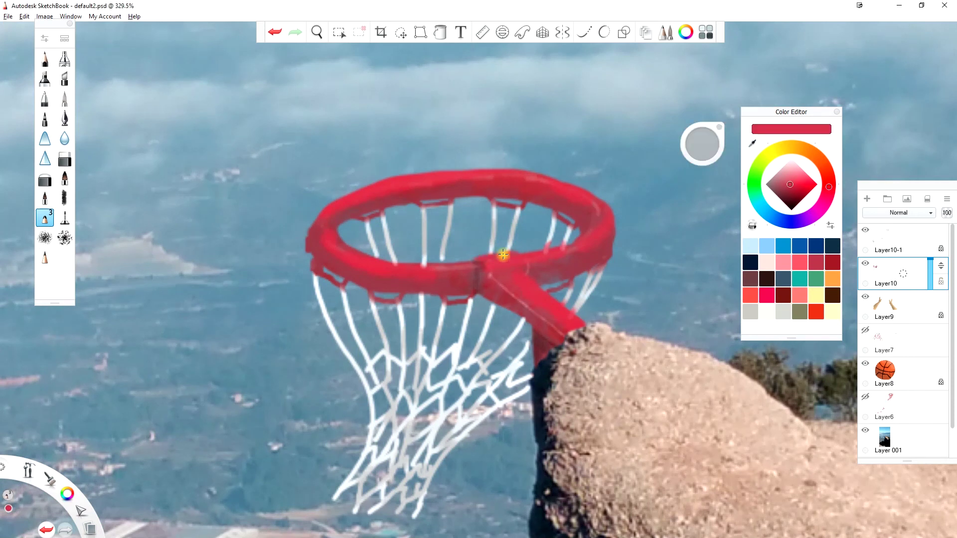
key("ctrl+0")
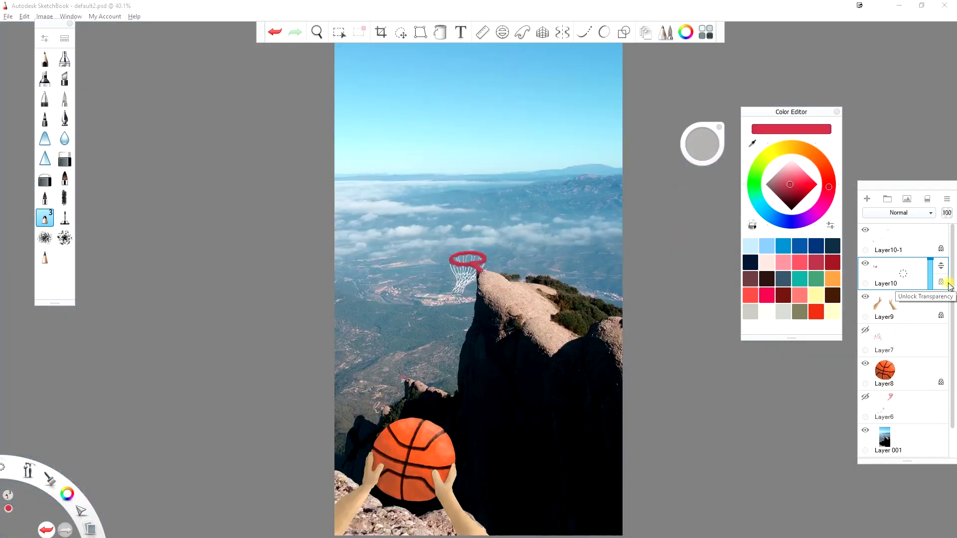